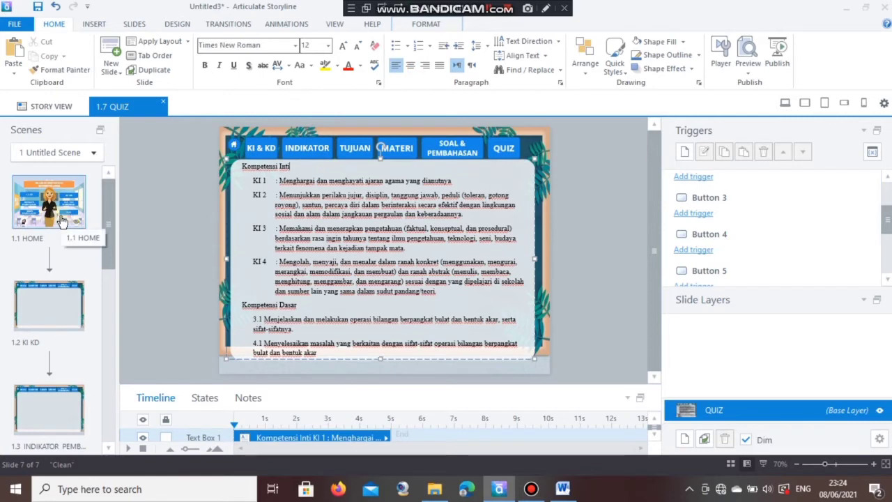
# Add the built-in Hover state to the woman character on the 1.1 HOME slide
pyautogui.click(61, 221)
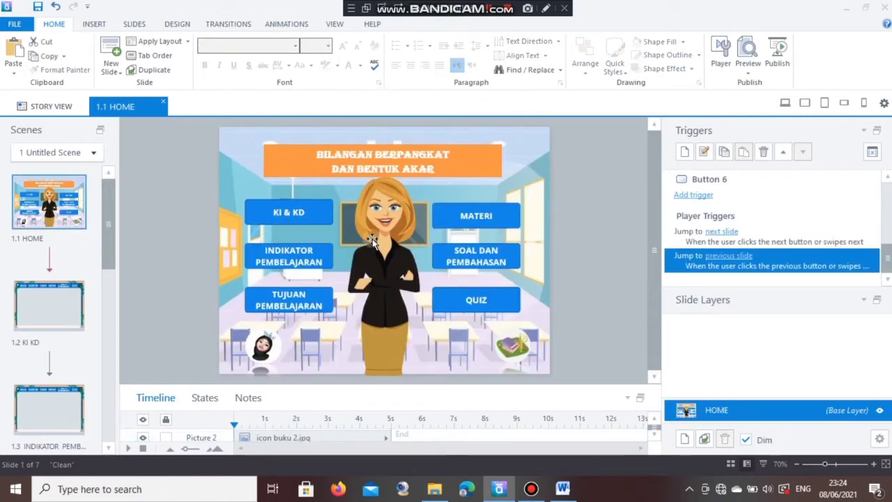
pyautogui.click(388, 260)
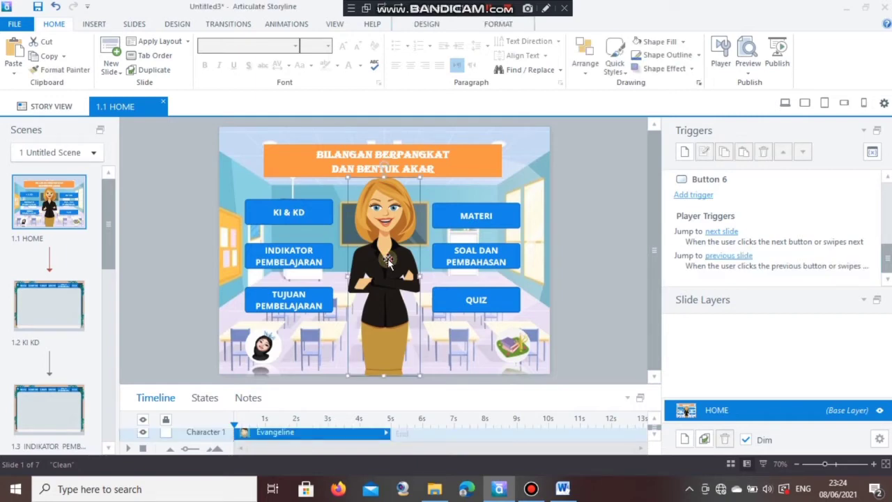
pyautogui.click(205, 398)
pyautogui.click(176, 426)
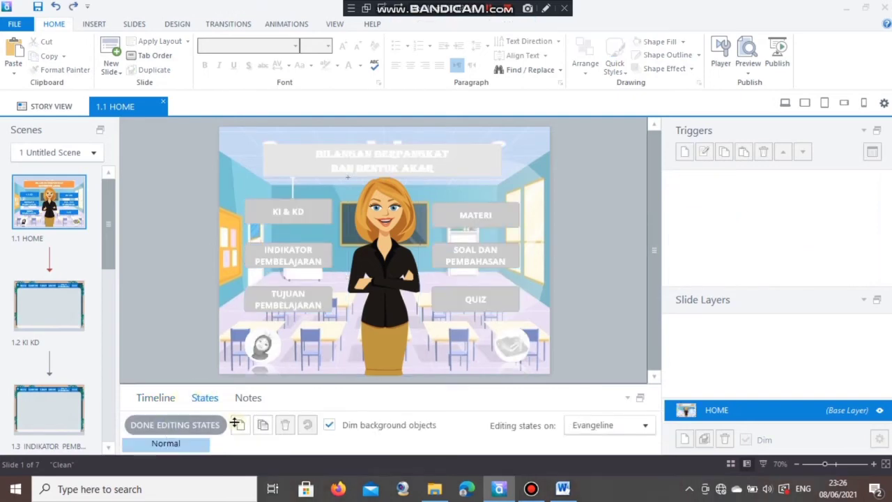
pyautogui.click(241, 427)
pyautogui.click(530, 233)
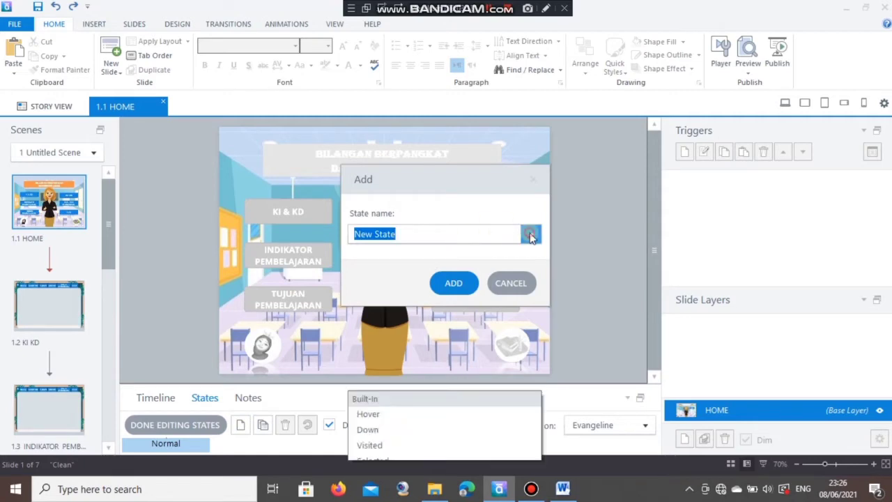
pyautogui.click(492, 121)
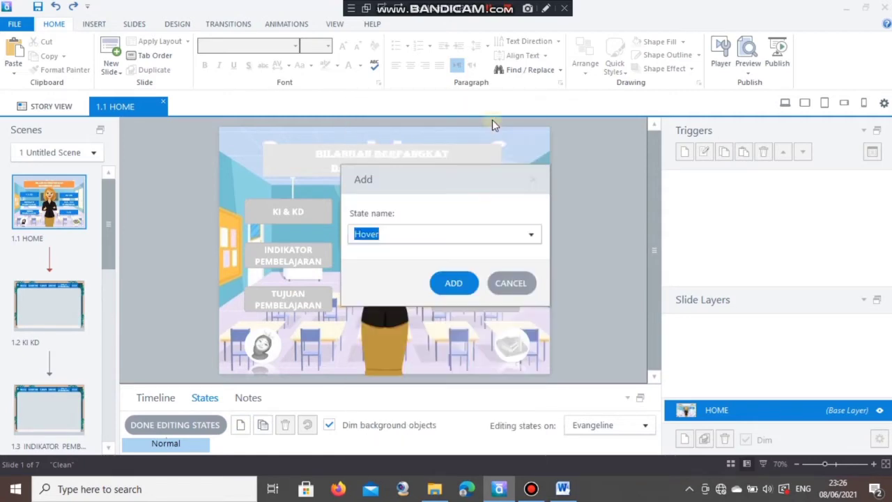
pyautogui.click(454, 283)
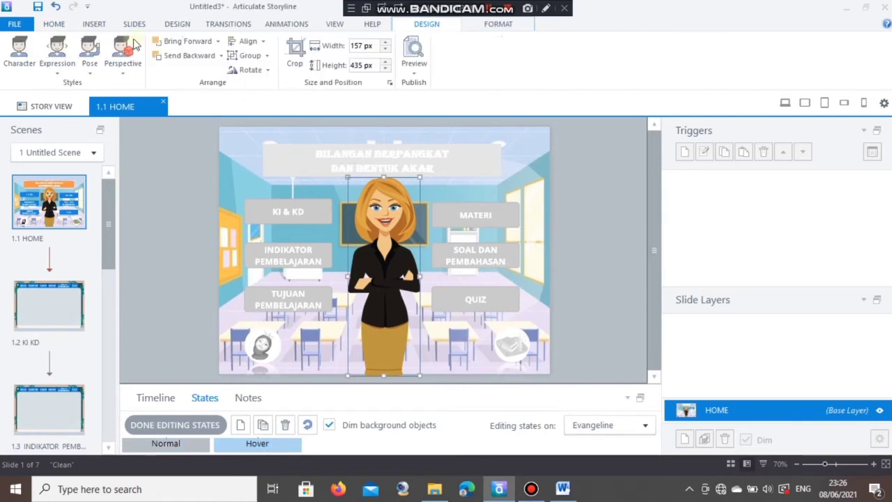
# Change the character's pose to "Hands out" in the Hover state
pyautogui.click(89, 62)
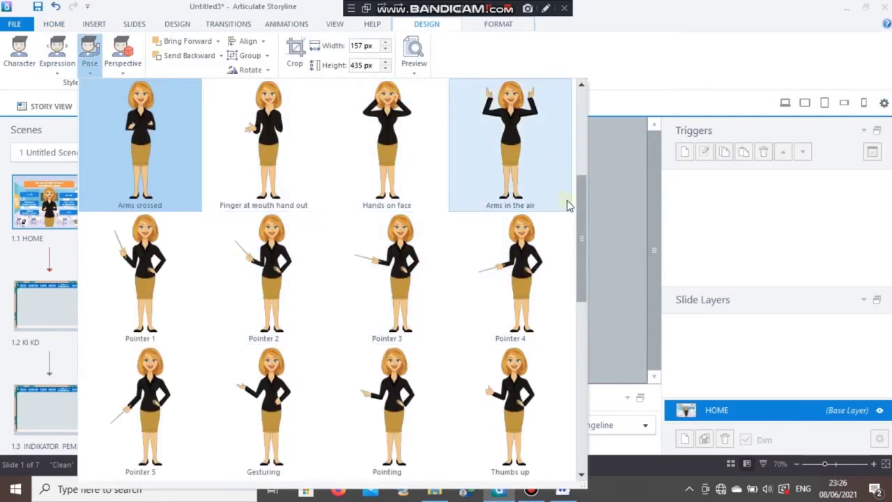
pyautogui.moveTo(579, 206); pyautogui.dragTo(578, 135)
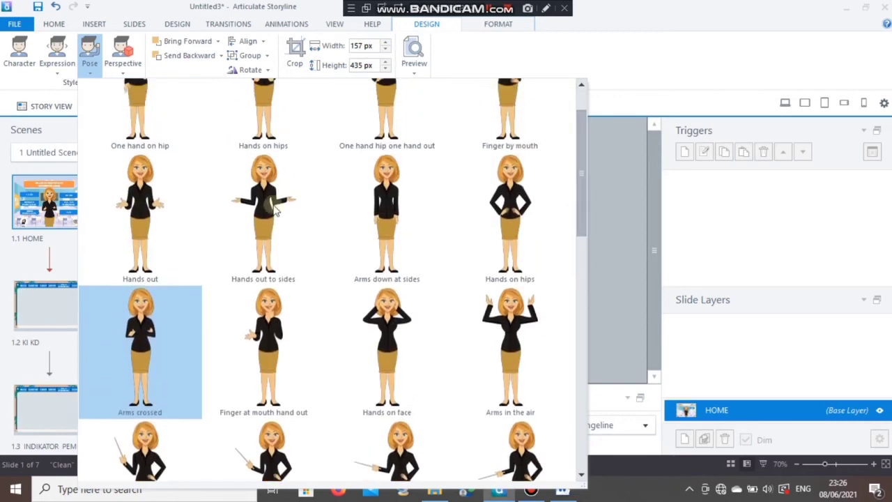
pyautogui.click(141, 218)
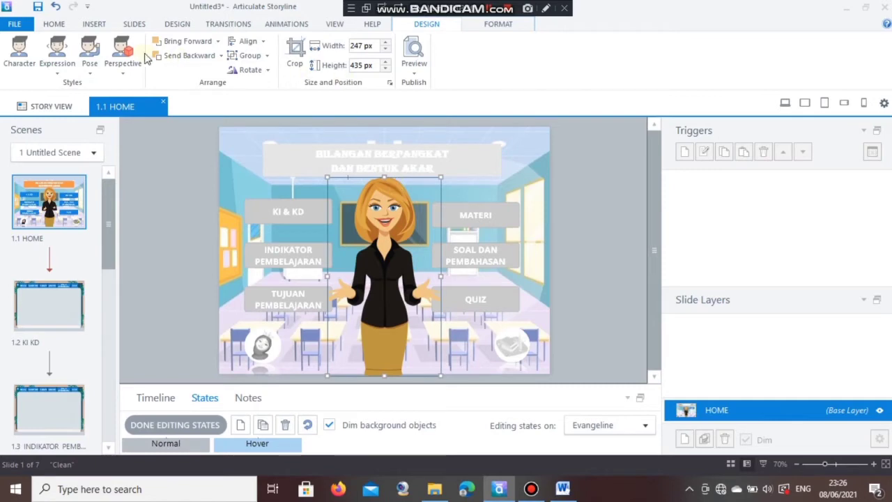
# Insert a rounded rectangular caption, about 104 by 40 px, beside the character's head, with its tail pointing at her face
pyautogui.click(56, 24)
pyautogui.click(97, 25)
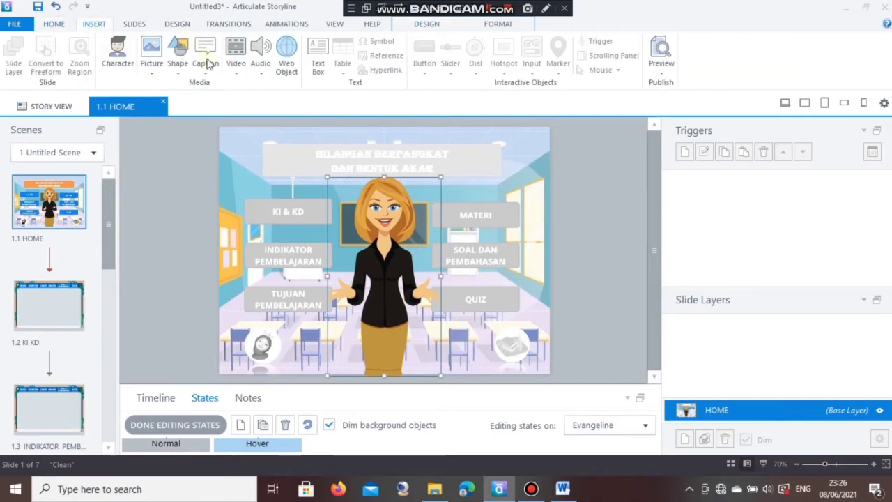
pyautogui.click(205, 57)
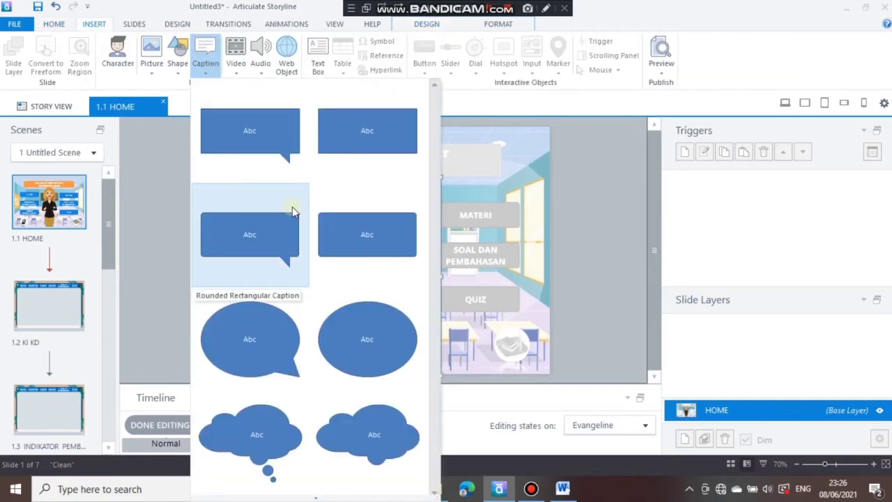
pyautogui.click(284, 243)
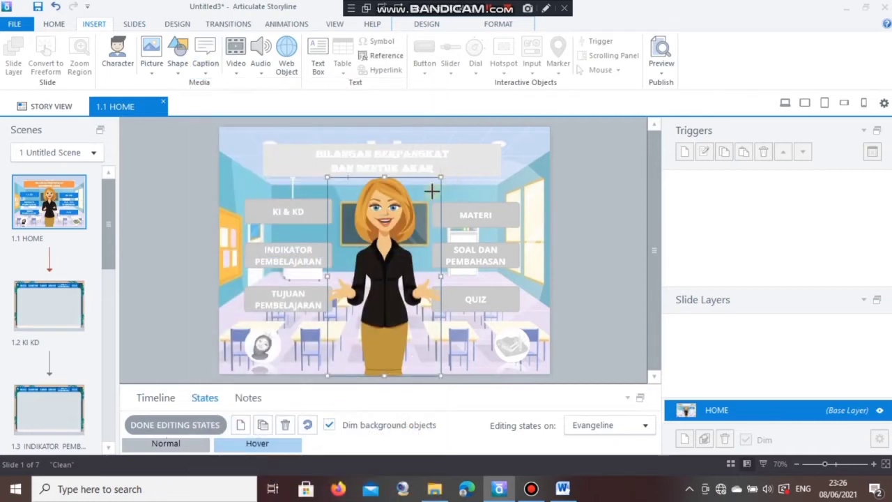
pyautogui.moveTo(451, 176); pyautogui.dragTo(410, 194)
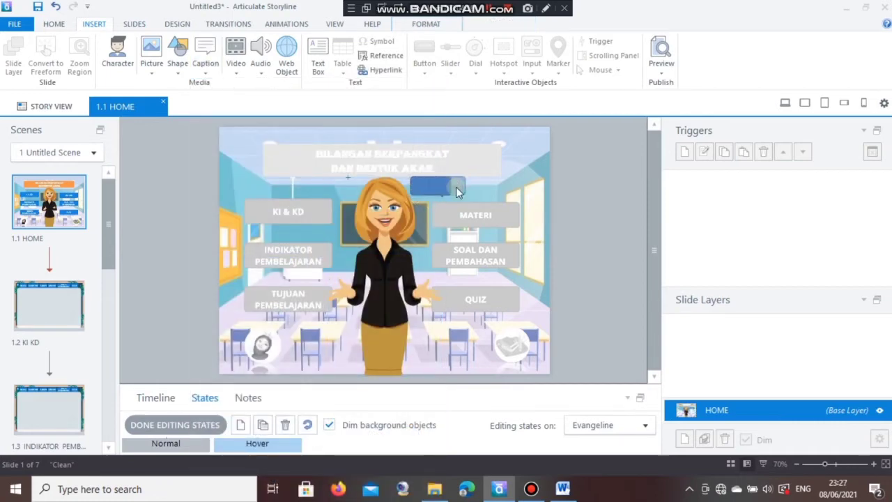
pyautogui.click(448, 195)
pyautogui.click(419, 205)
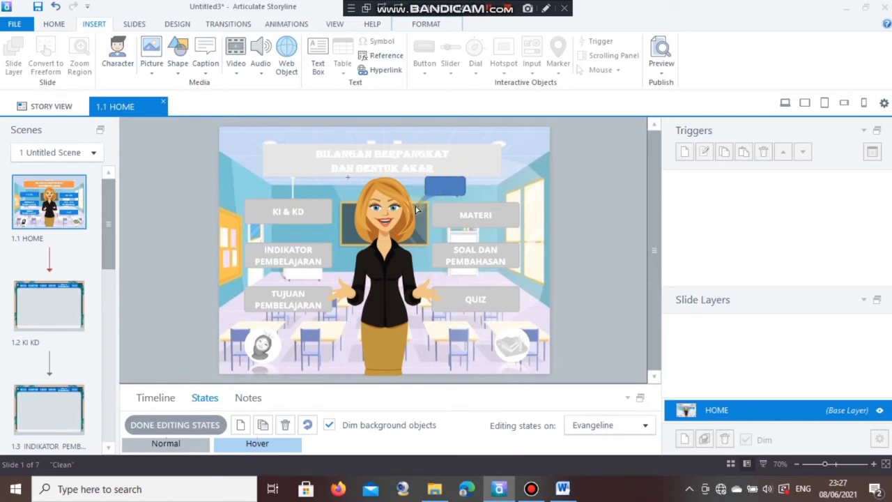
pyautogui.moveTo(471, 185); pyautogui.dragTo(474, 185)
# Enter the text "HELLO" in the speech caption
pyautogui.rightClick(457, 187)
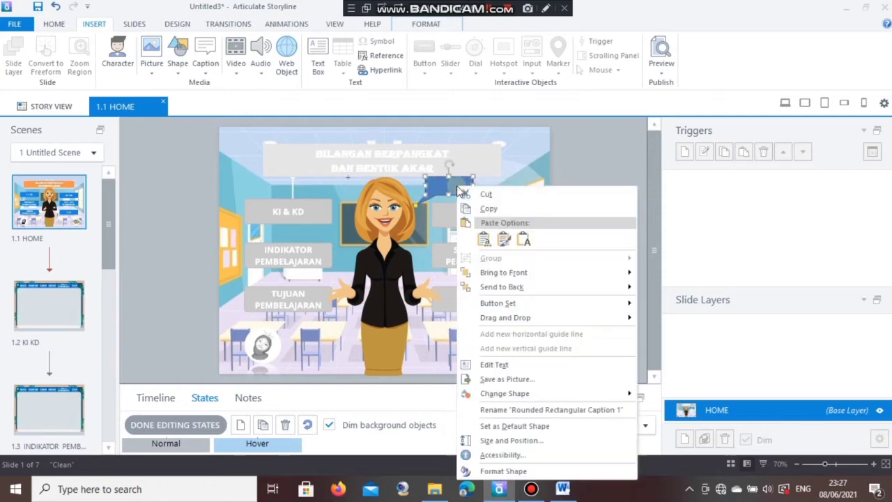
pyautogui.click(508, 365)
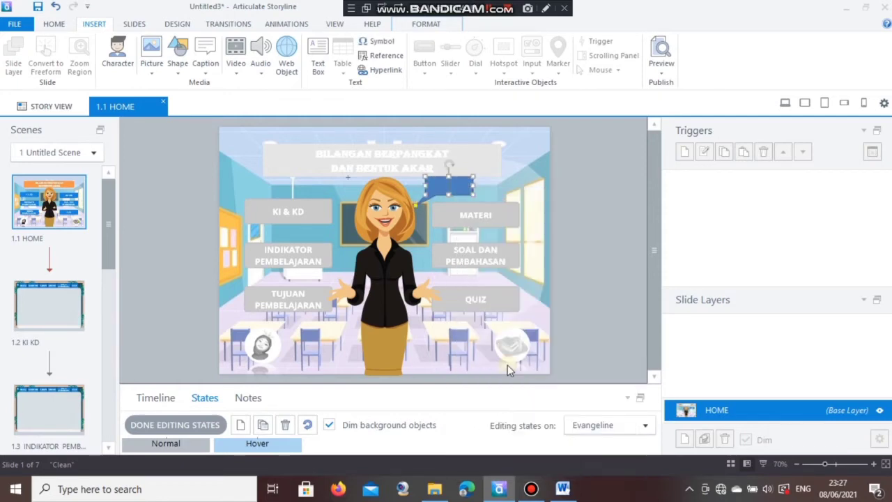
pyautogui.press('capslock')
pyautogui.write('HELL')
# Apply the green shape style and a white outline to the HELLO caption, and finish editing the character's states
pyautogui.doubleClick(457, 183)
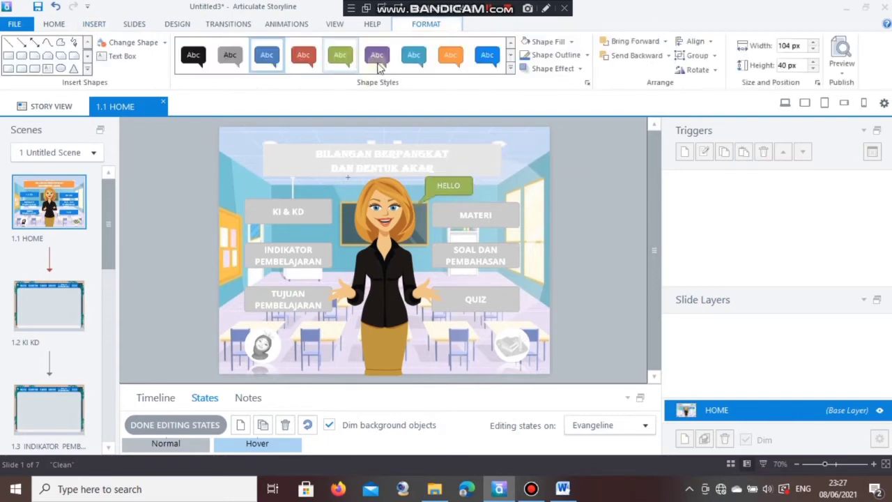
pyautogui.click(340, 56)
pyautogui.click(570, 41)
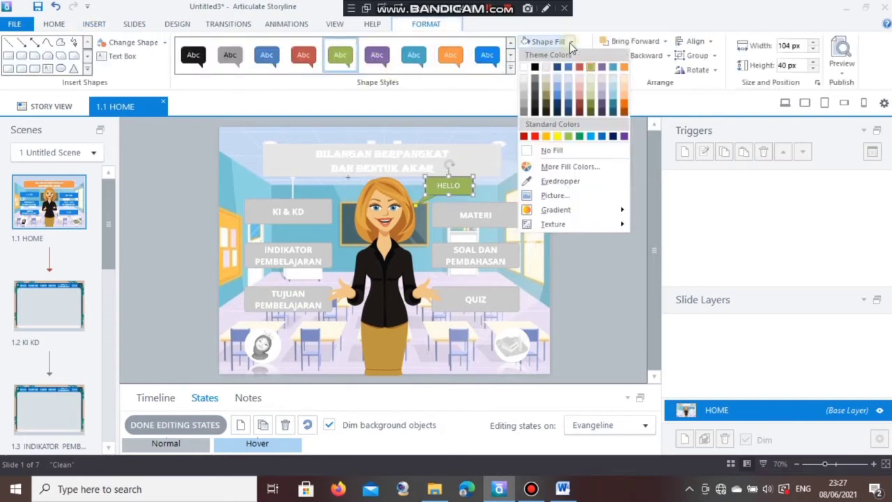
pyautogui.click(484, 104)
pyautogui.click(586, 55)
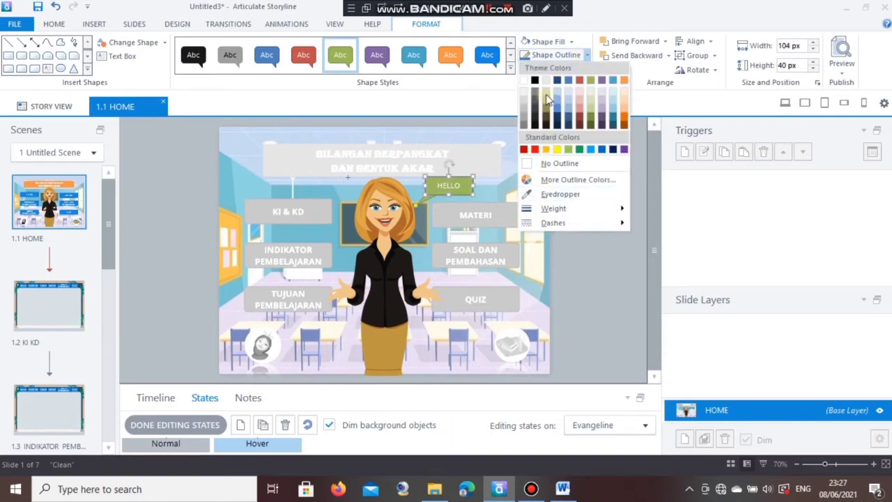
pyautogui.click(525, 80)
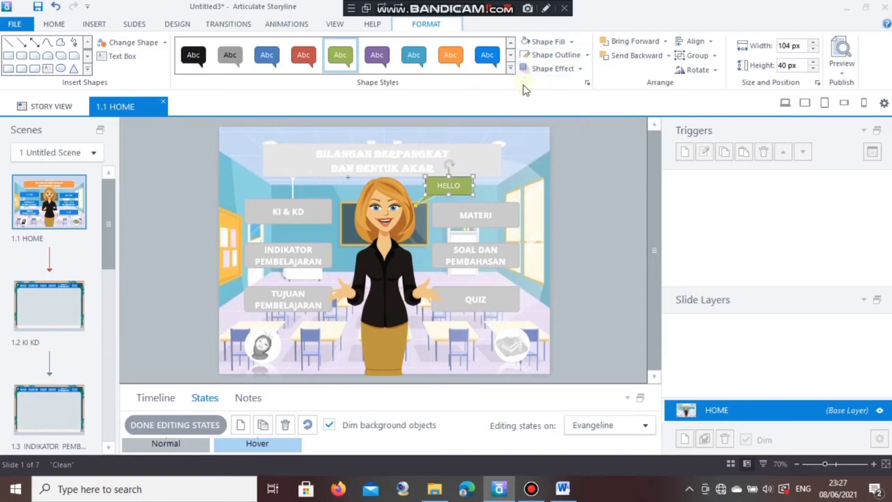
pyautogui.click(519, 165)
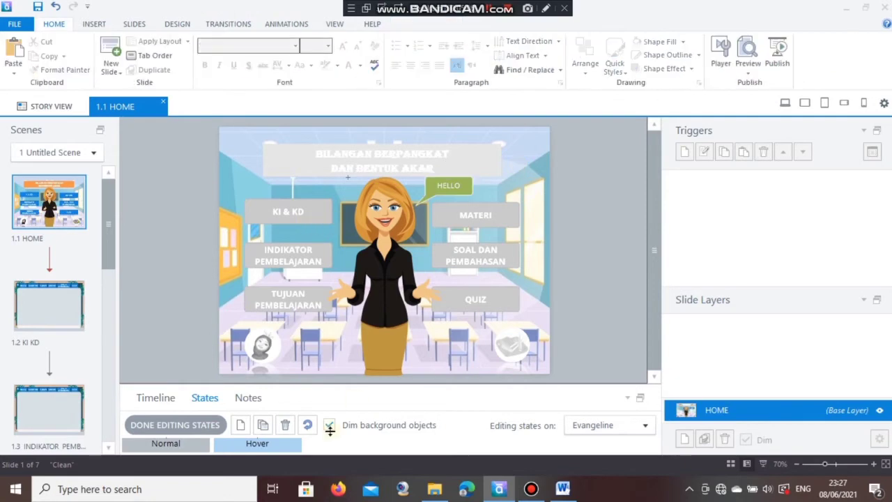
pyautogui.click(198, 426)
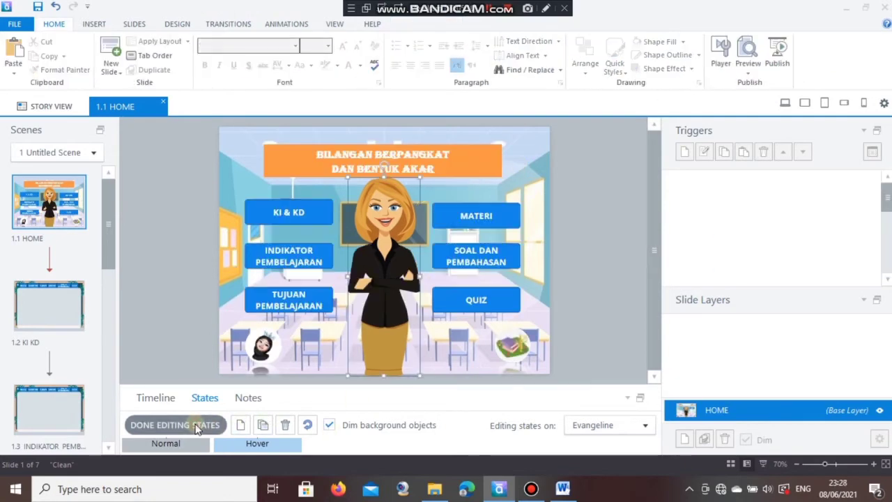
pyautogui.click(312, 341)
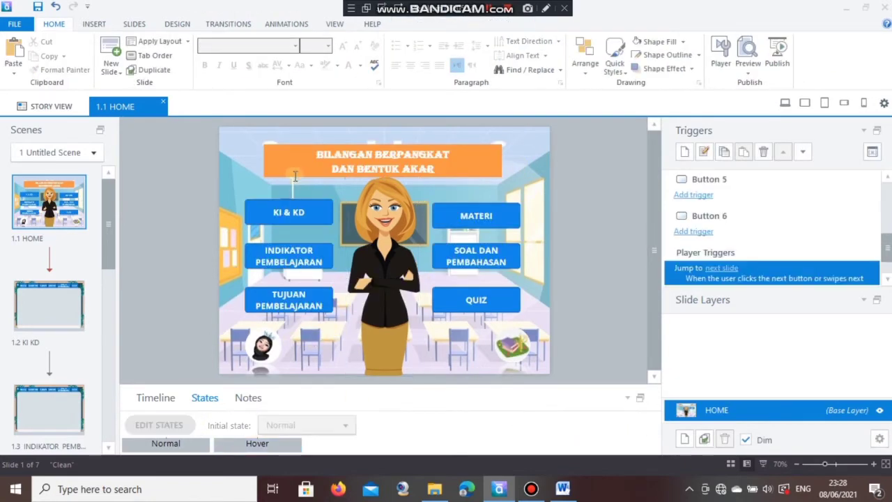
# Add a trigger to the KI & KD button that jumps to slide 1.2 KI KD when the user clicks
pyautogui.click(311, 203)
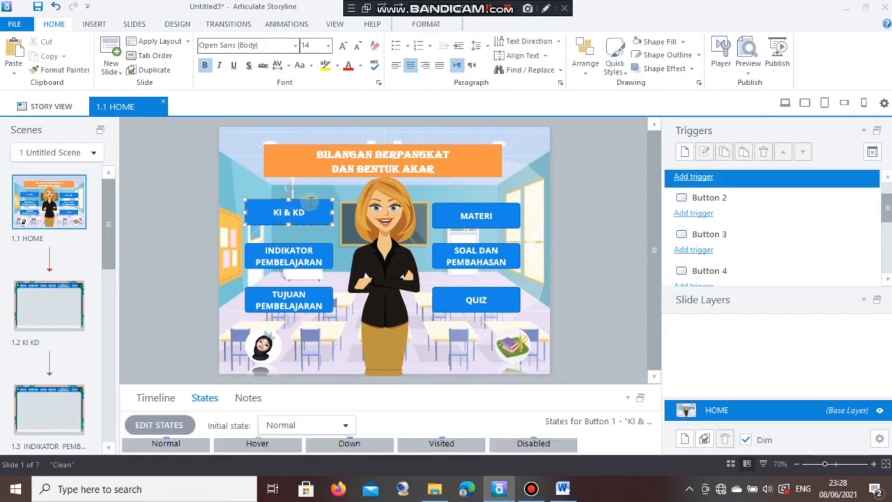
pyautogui.scroll(1, 822, 190)
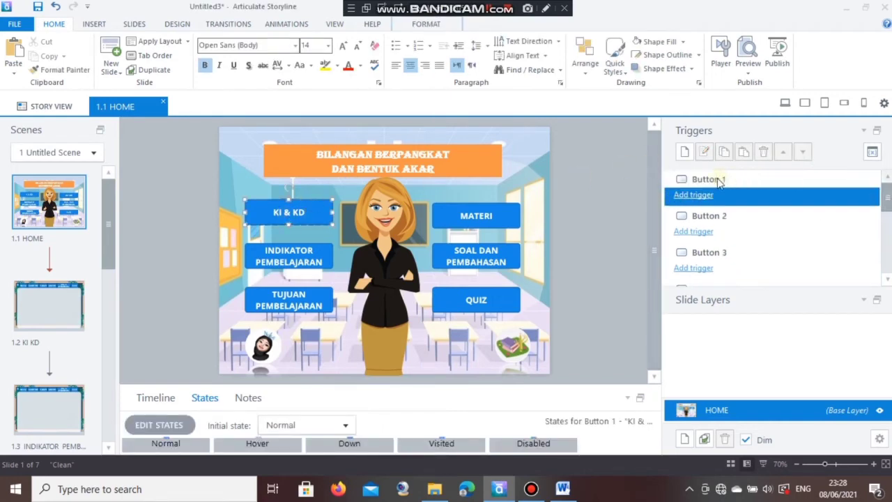
pyautogui.click(706, 195)
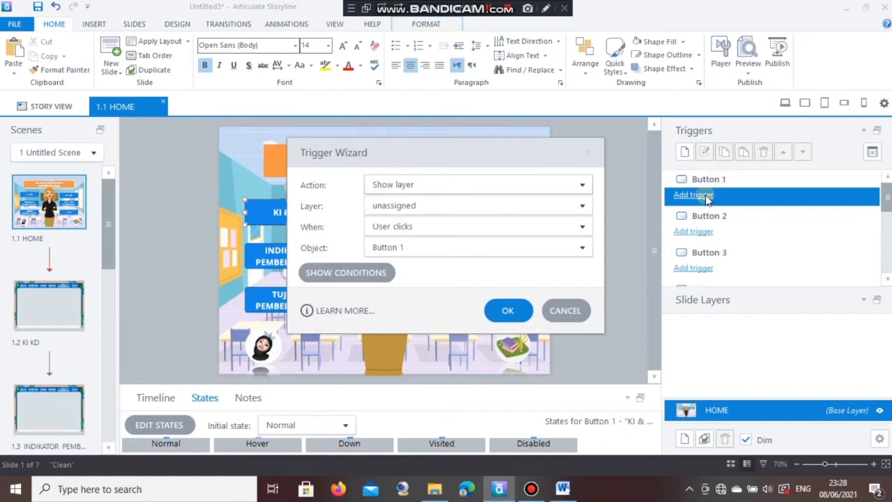
pyautogui.click(582, 184)
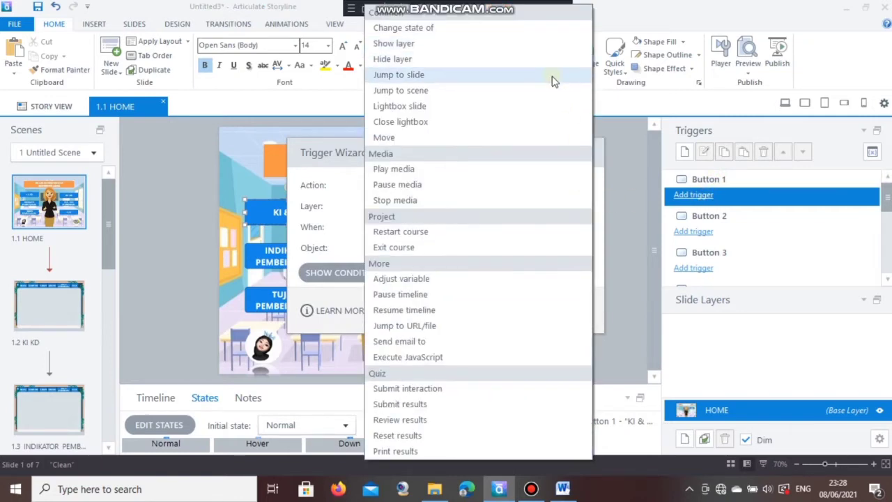
pyautogui.click(552, 81)
pyautogui.click(577, 209)
pyautogui.scroll(1, 578, 213)
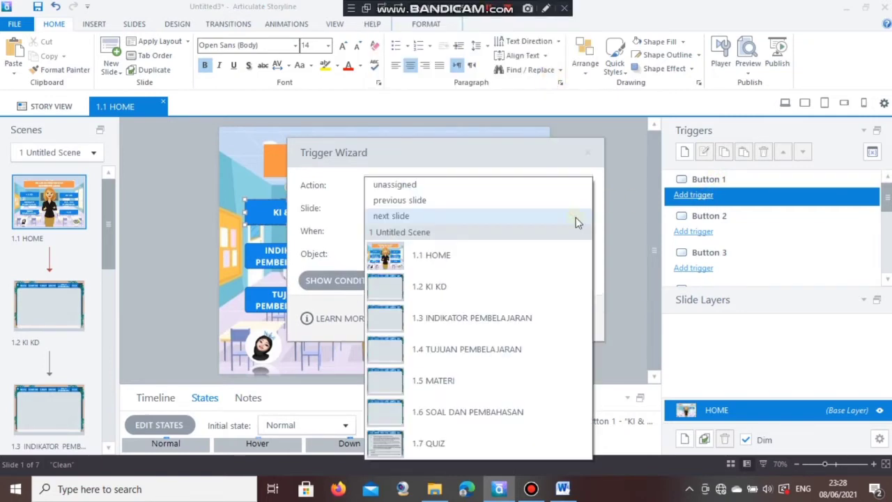
pyautogui.click(545, 285)
pyautogui.click(514, 319)
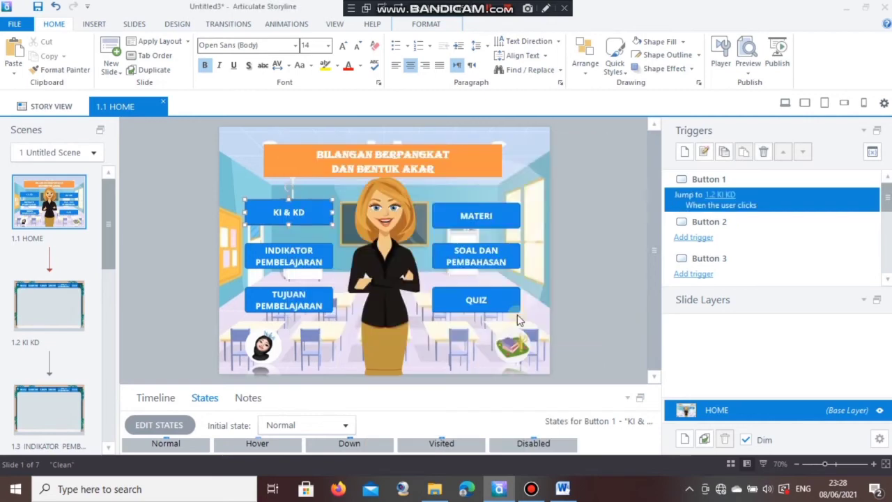
# Add a trigger to the INDIKATOR PEMBELAJARAN button that jumps to slide 1.3 INDIKATOR PEMBELAJARAN when the user clicks
pyautogui.click(697, 235)
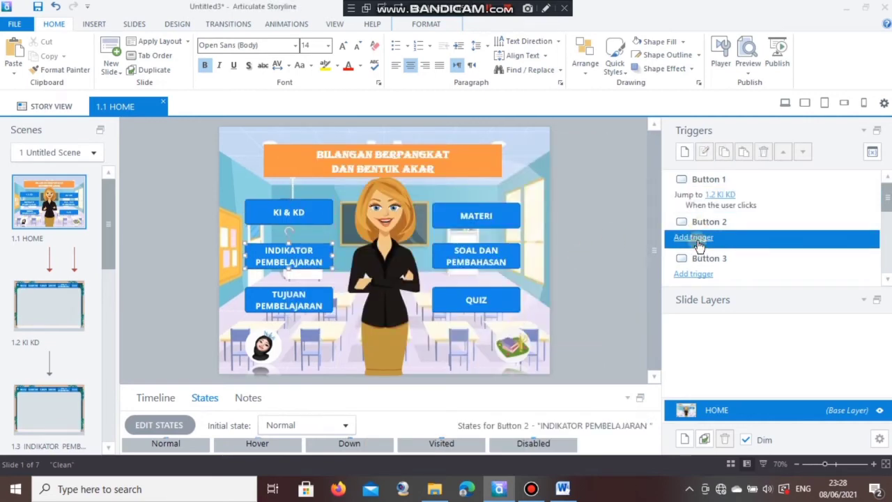
pyautogui.click(695, 238)
pyautogui.click(584, 206)
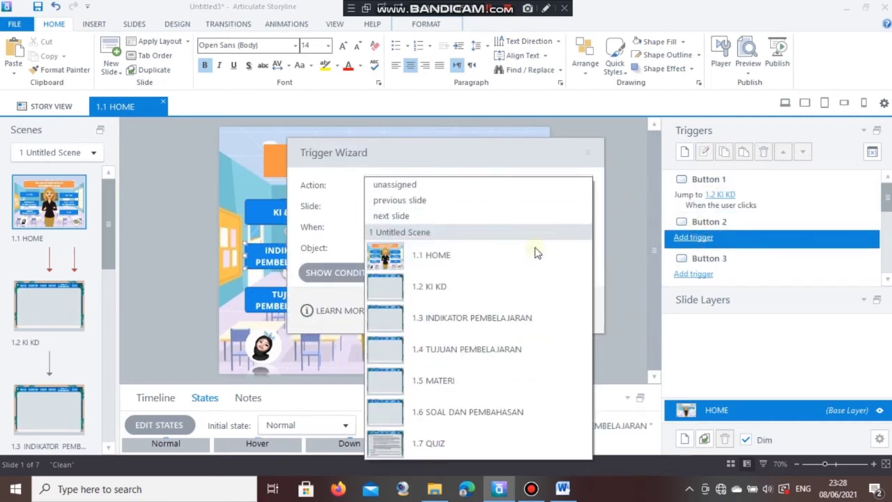
pyautogui.click(480, 317)
pyautogui.click(497, 317)
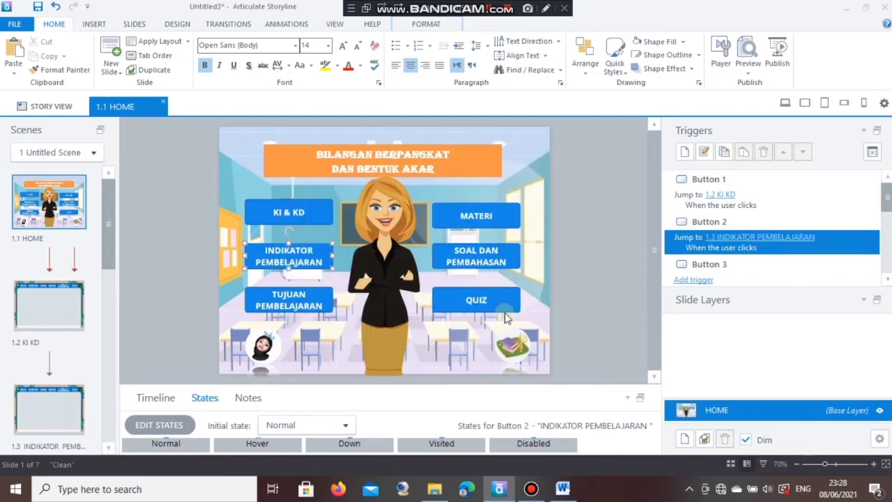
# Add a trigger to the TUJUAN PEMBELAJARAN button that jumps to slide 1.4 TUJUAN PEMBELAJARAN when the user clicks
pyautogui.click(696, 269)
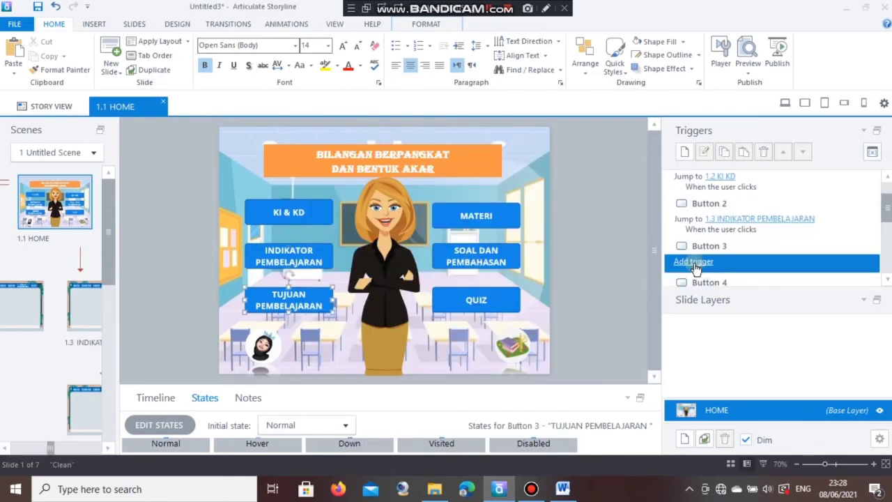
pyautogui.click(695, 268)
pyautogui.click(583, 205)
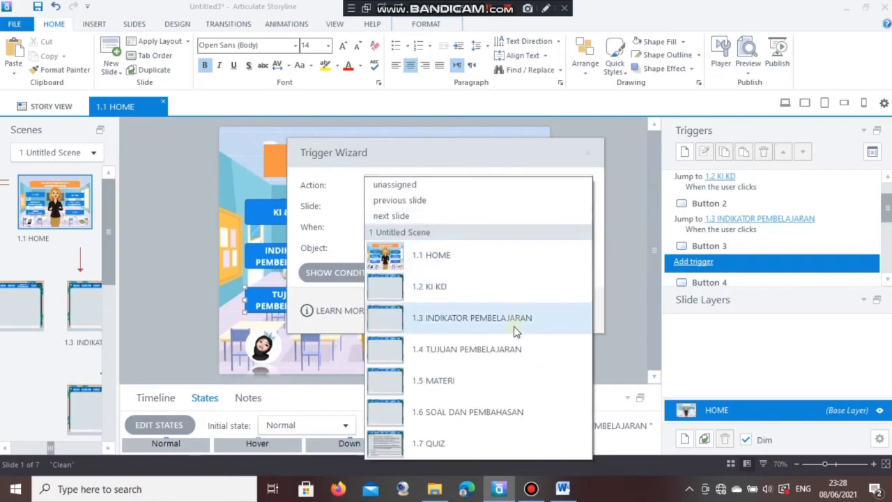
pyautogui.click(500, 348)
pyautogui.click(508, 317)
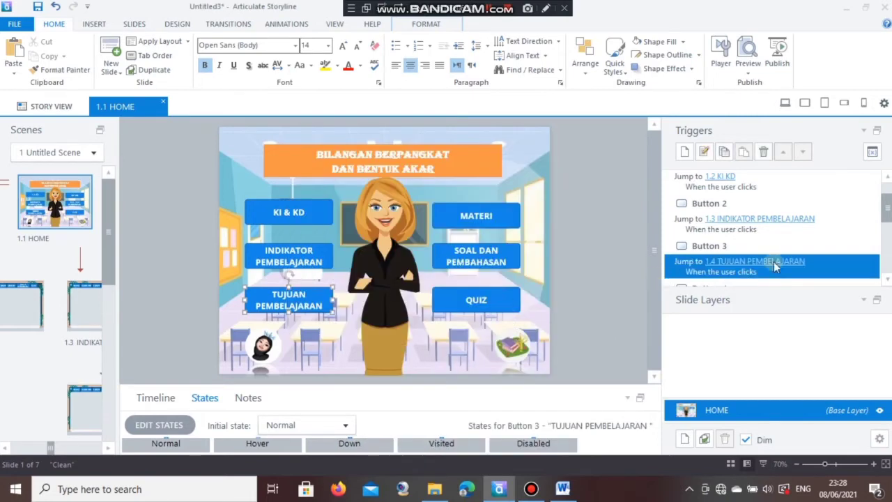
# Add a trigger to the home slide's MATERI button that jumps to slide 1.5 MATERI when the user clicks
pyautogui.scroll(-2, 887, 216)
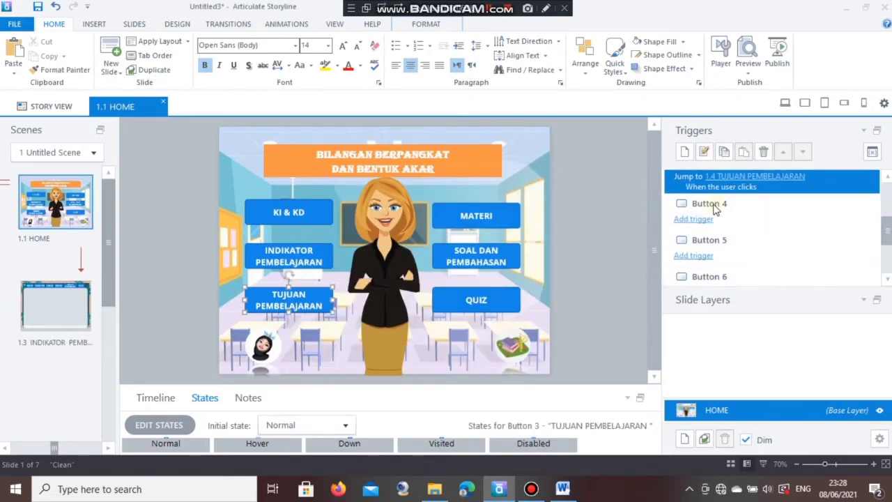
pyautogui.click(713, 208)
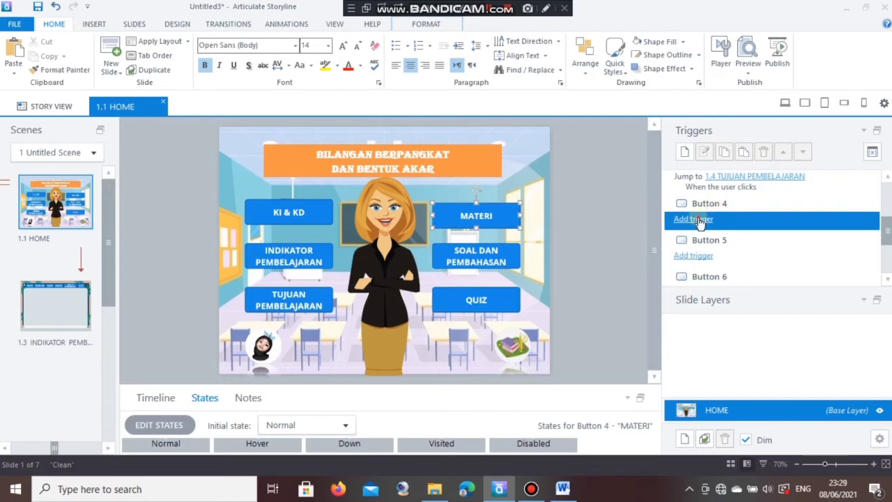
pyautogui.click(700, 222)
pyautogui.click(584, 206)
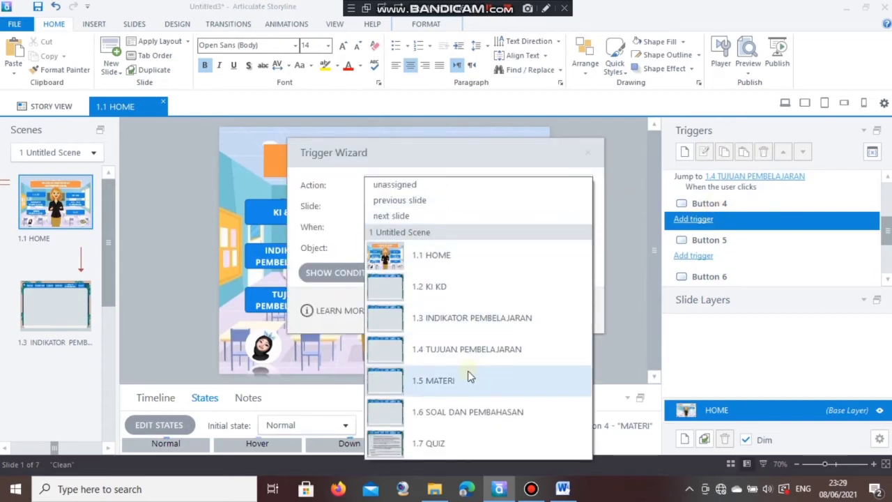
pyautogui.click(469, 377)
pyautogui.click(508, 316)
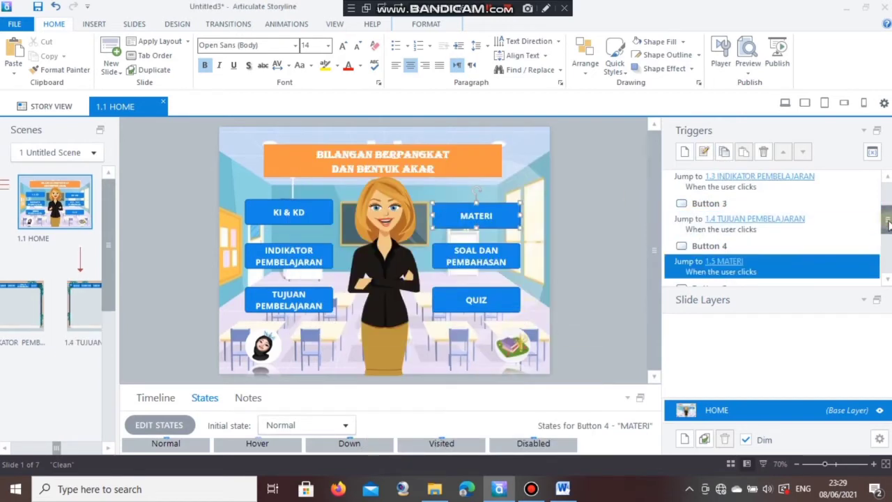
# Add a trigger to the home slide's SOAL DAN PEMBAHASAN button that jumps to slide 1.6 SOAL DAN PEMBAHASAN when the user clicks
pyautogui.scroll(-3, 888, 221)
pyautogui.click(701, 239)
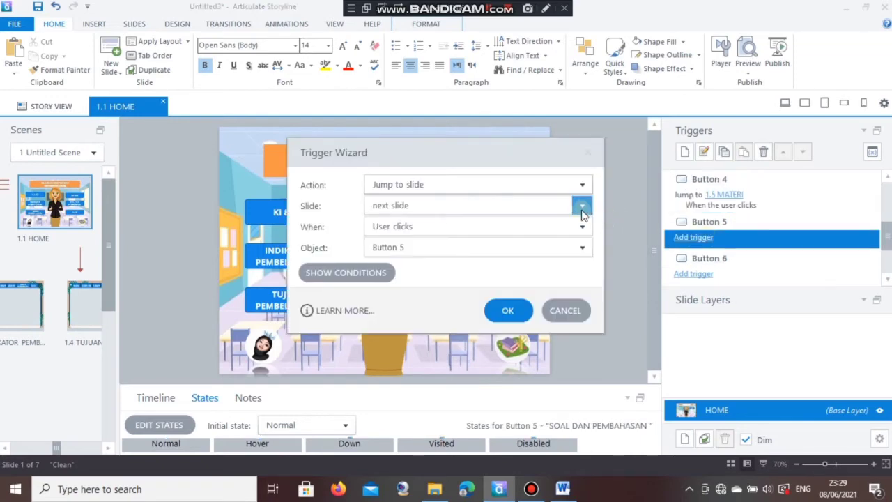
pyautogui.click(583, 208)
pyautogui.click(508, 403)
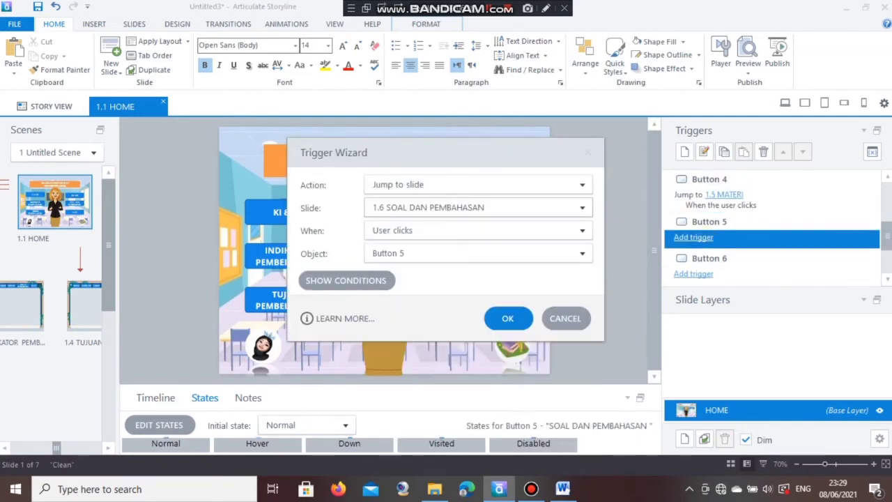
pyautogui.click(507, 318)
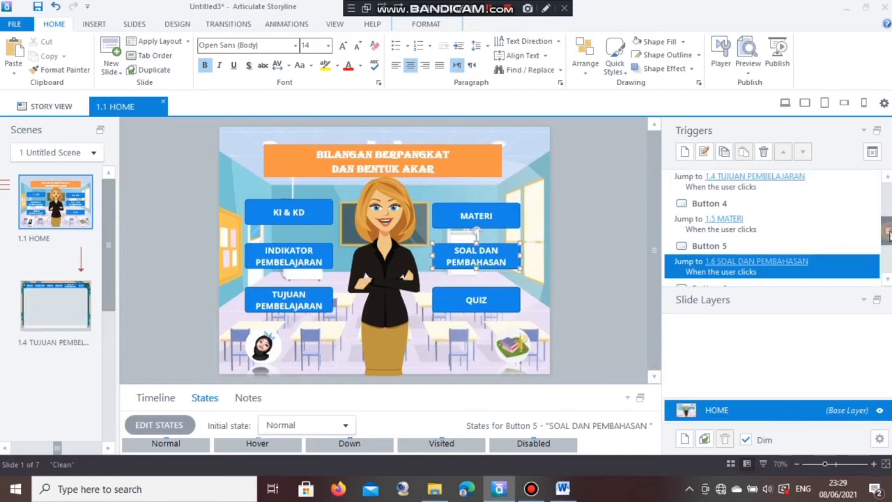
# Add a trigger to the home slide's QUIZ button that jumps to slide 1.7 QUIZ when the user clicks
pyautogui.scroll(-2, 888, 237)
pyautogui.click(690, 237)
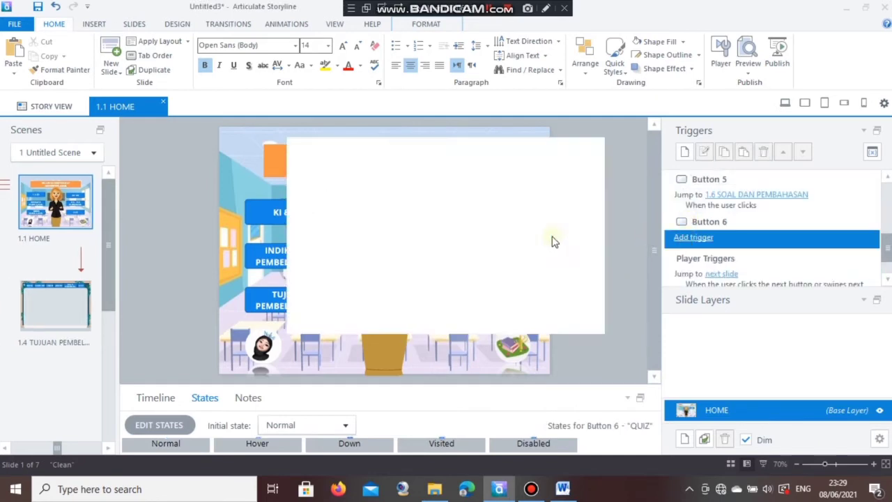
pyautogui.click(581, 206)
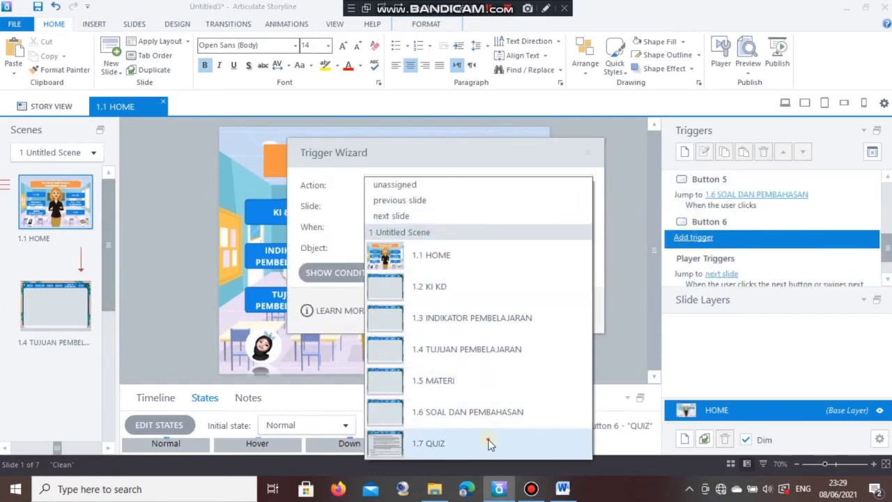
pyautogui.click(489, 443)
pyautogui.click(510, 319)
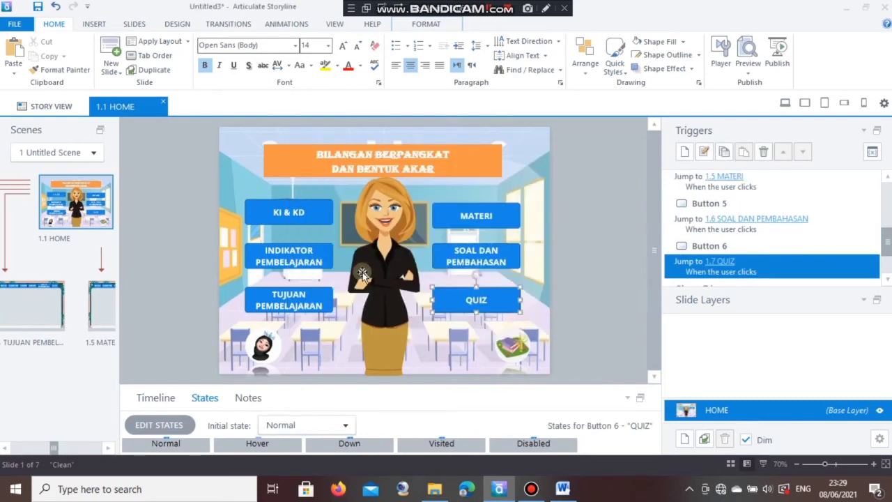
pyautogui.click(367, 338)
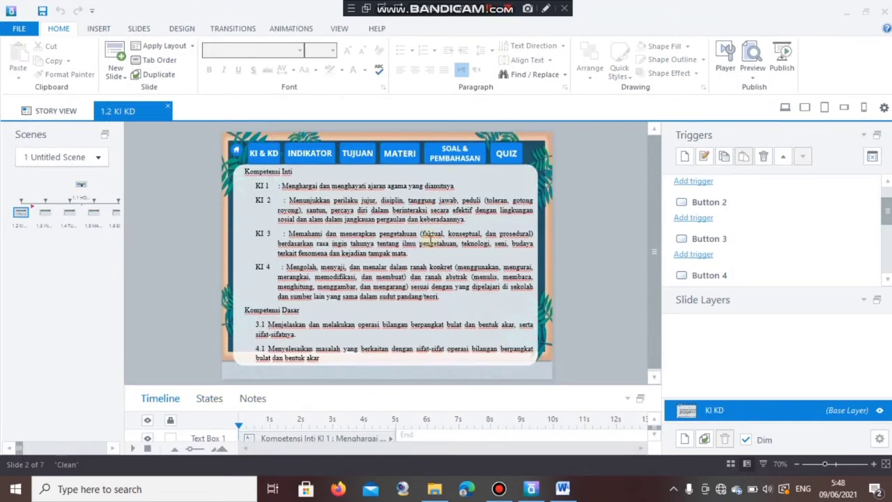
# On slide 1.2 KI KD, add a trigger to the home marker that jumps to slide 1.1 HOME when the user clicks
pyautogui.click(81, 186)
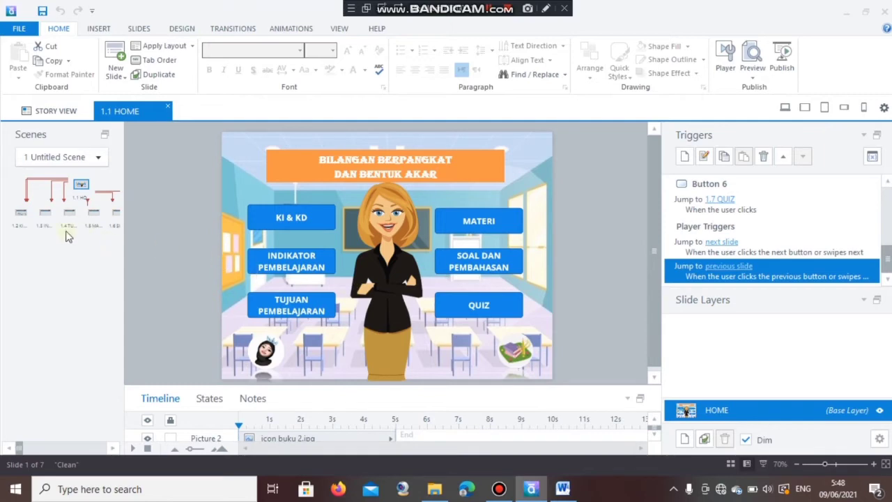
pyautogui.click(20, 219)
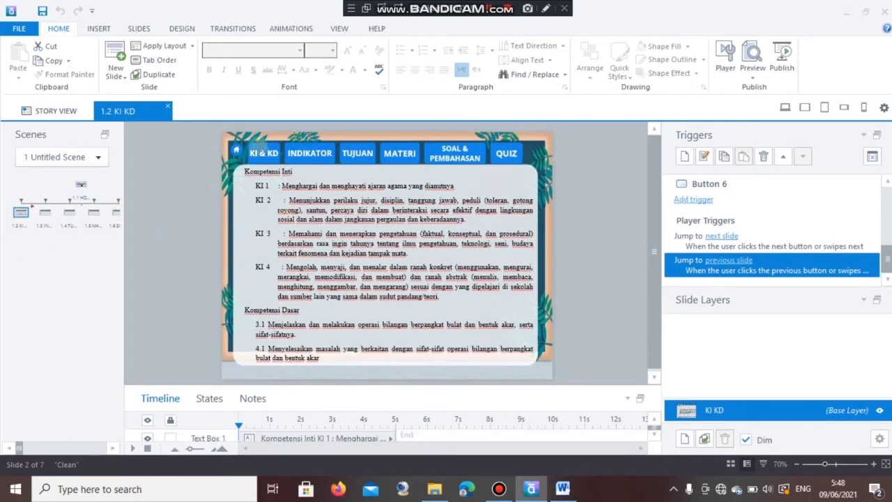
pyautogui.click(239, 151)
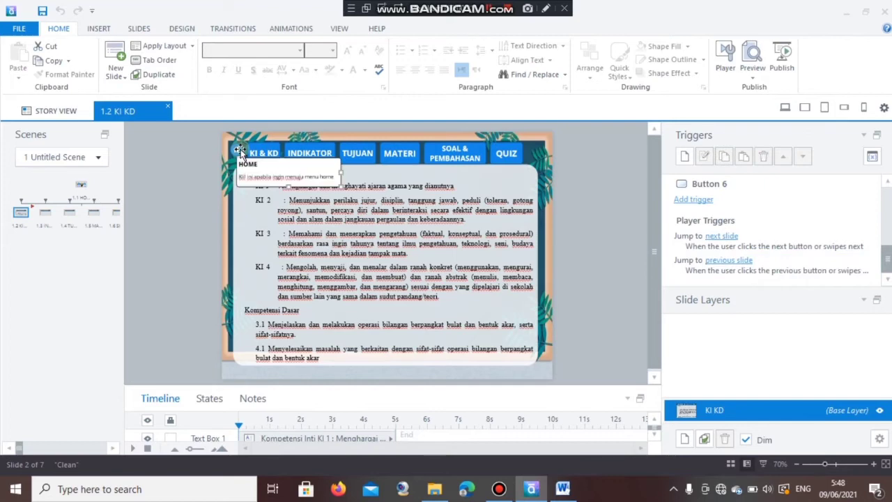
pyautogui.click(684, 156)
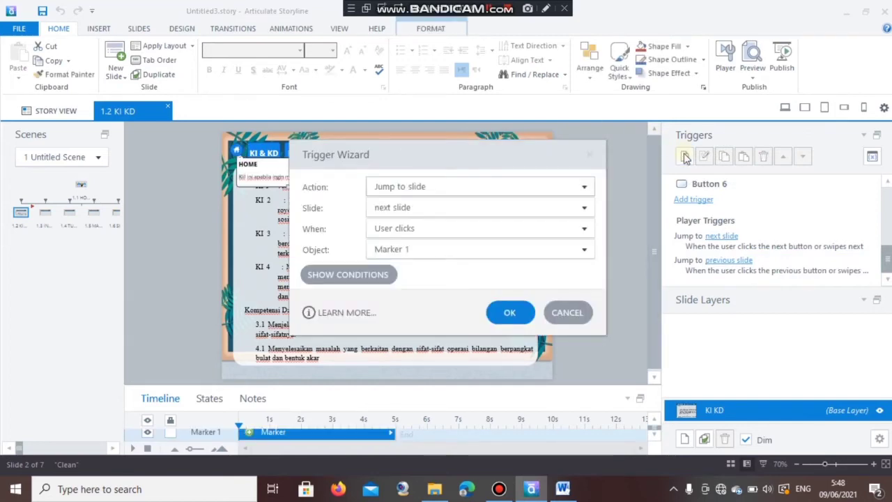
pyautogui.click(583, 209)
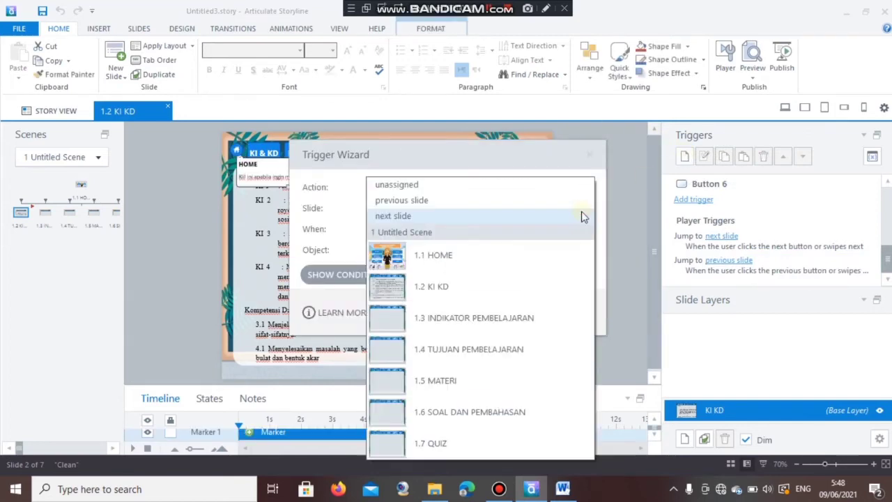
pyautogui.click(553, 254)
pyautogui.click(515, 320)
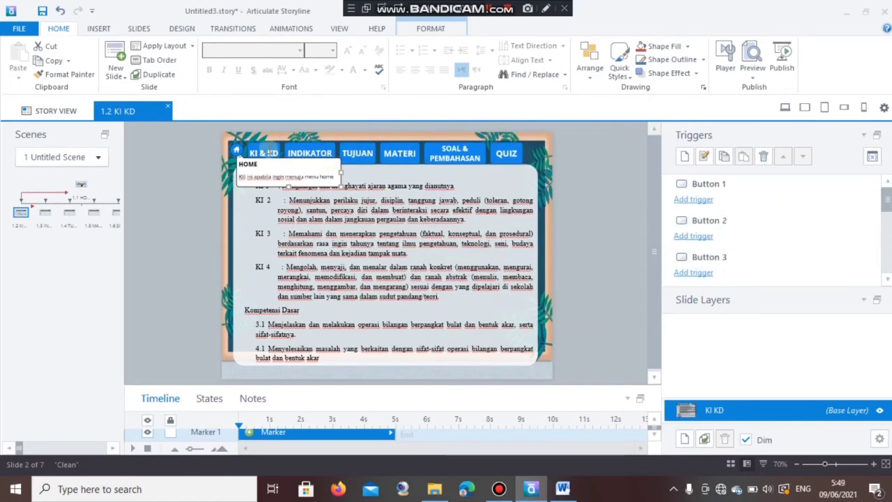
# Add a trigger to the KI & KD button in slide 1.2's navigation bar that jumps to slide 1.2 KI KD on a user click
pyautogui.click(698, 199)
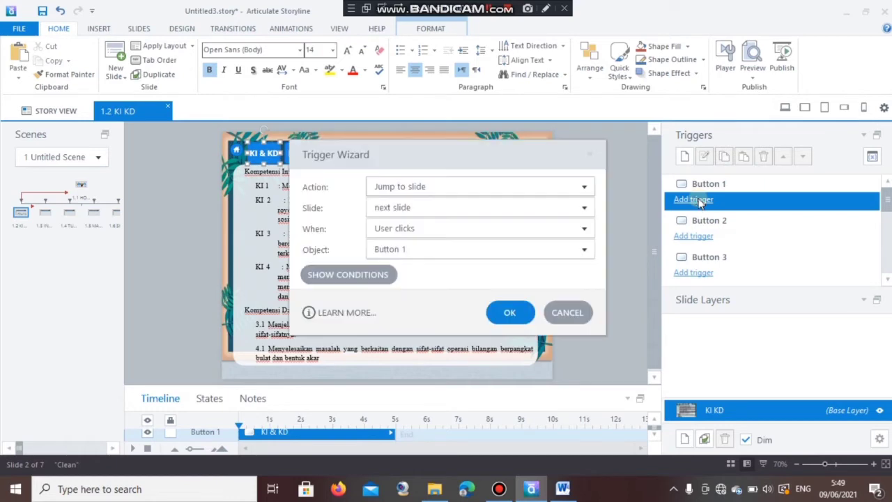
pyautogui.click(584, 207)
pyautogui.click(391, 285)
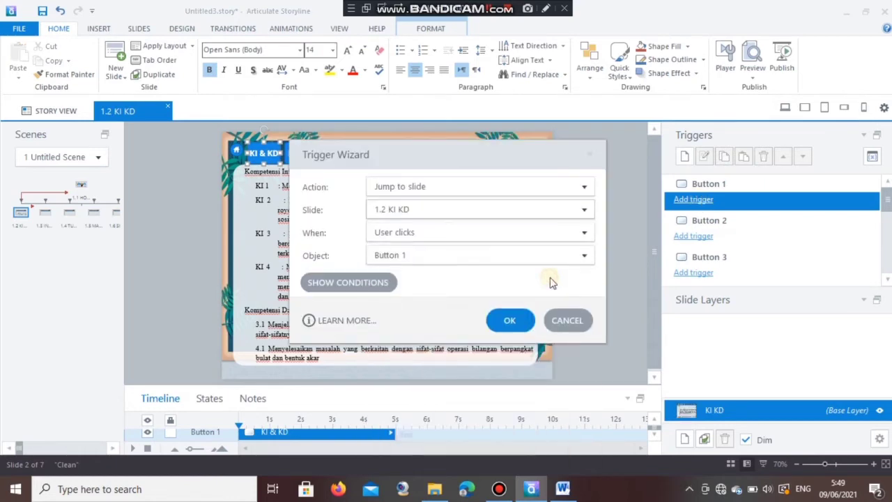
pyautogui.click(510, 320)
# Add a trigger to slide 1.2's INDIKATOR button that jumps to slide 1.3 INDIKATOR PEMBELAJARAN when the user clicks
pyautogui.click(693, 242)
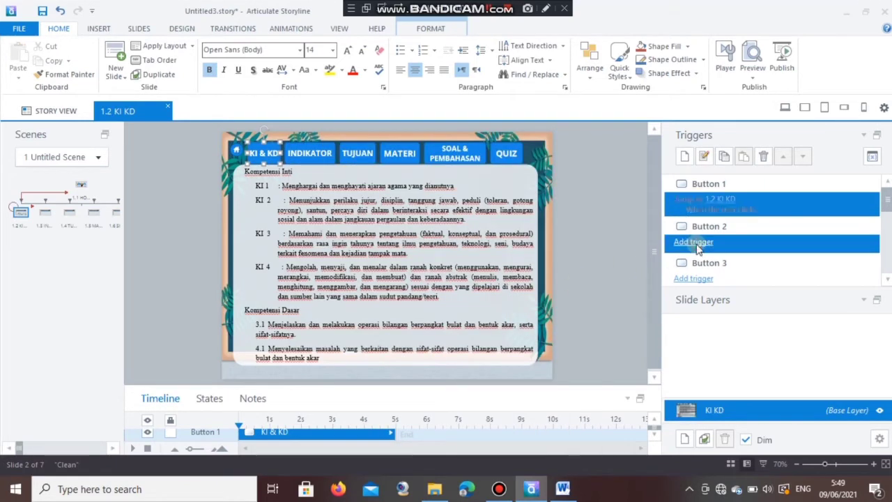
pyautogui.click(584, 207)
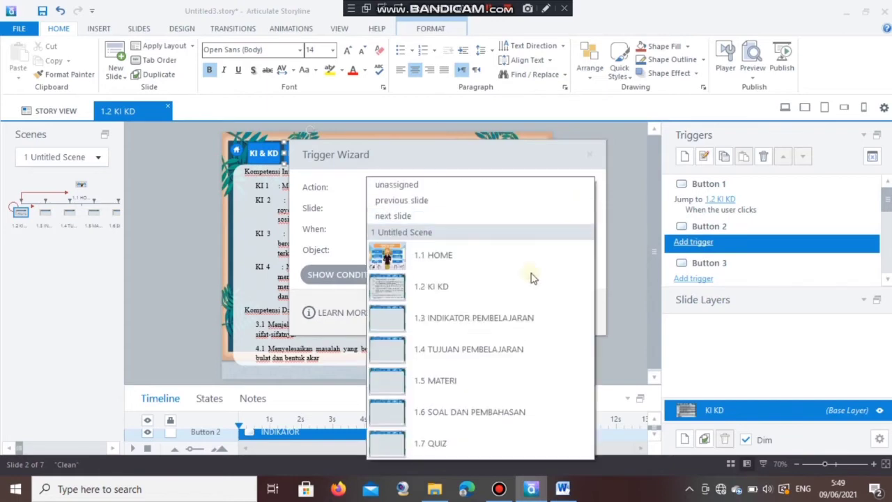
pyautogui.click(505, 328)
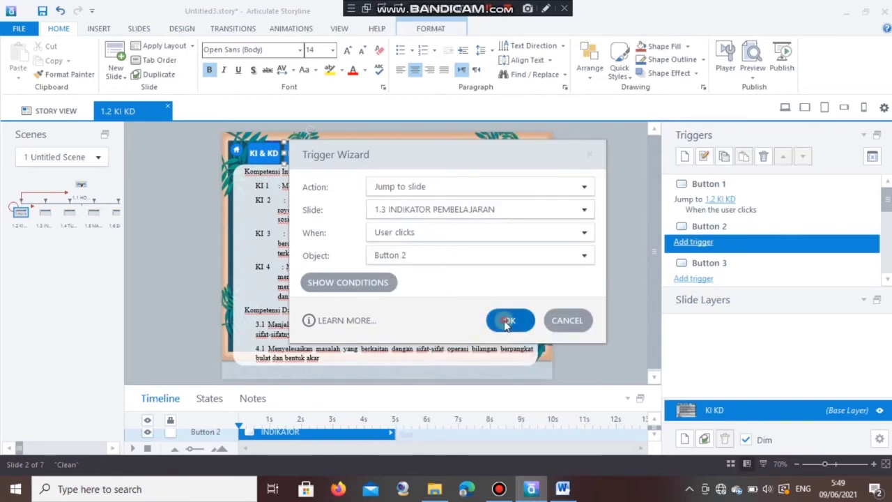
pyautogui.click(509, 320)
# Add a trigger to slide 1.2's TUJUAN button that jumps to slide 1.4 TUJUAN PEMBELAJARAN when the user clicks
pyautogui.scroll(-2, 693, 265)
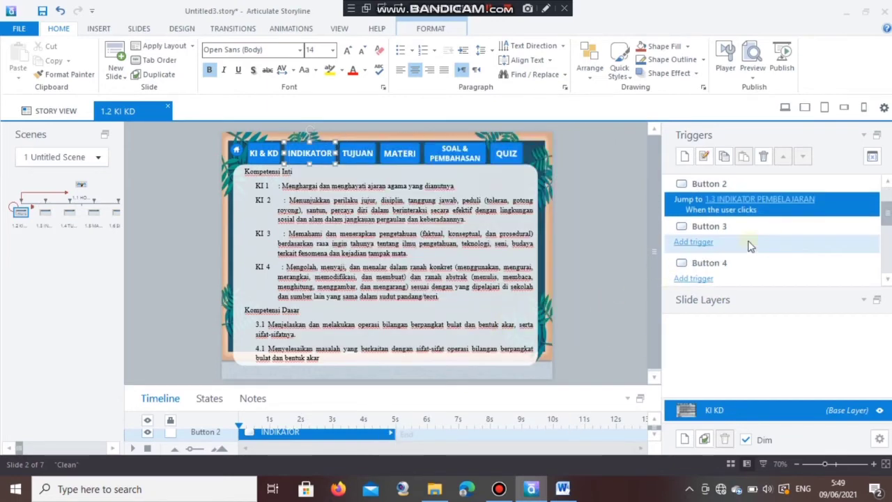
pyautogui.click(696, 243)
pyautogui.click(583, 207)
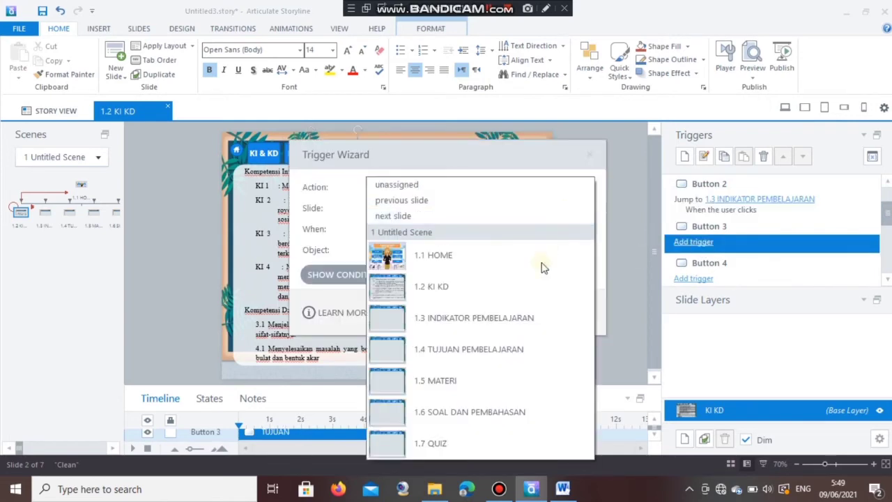
pyautogui.click(505, 355)
pyautogui.click(510, 320)
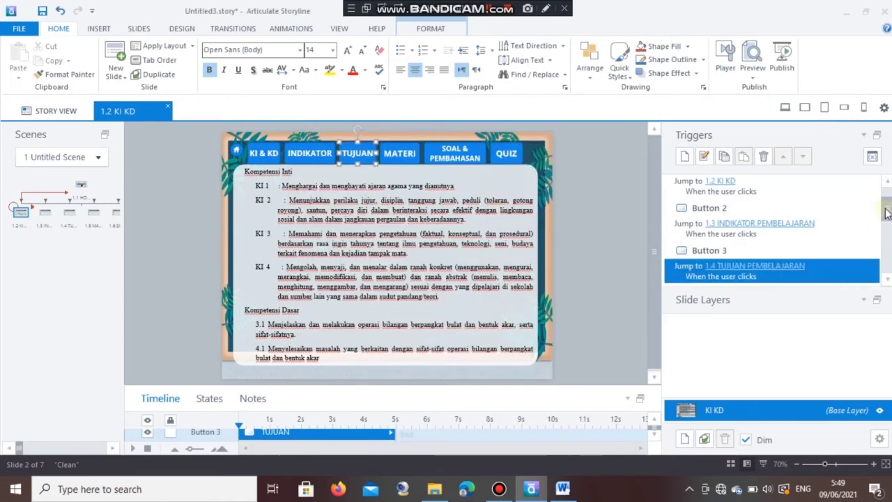
# Add a trigger to slide 1.2's MATERI button that jumps to slide 1.5 MATERI when the user clicks
pyautogui.scroll(-2, 887, 212)
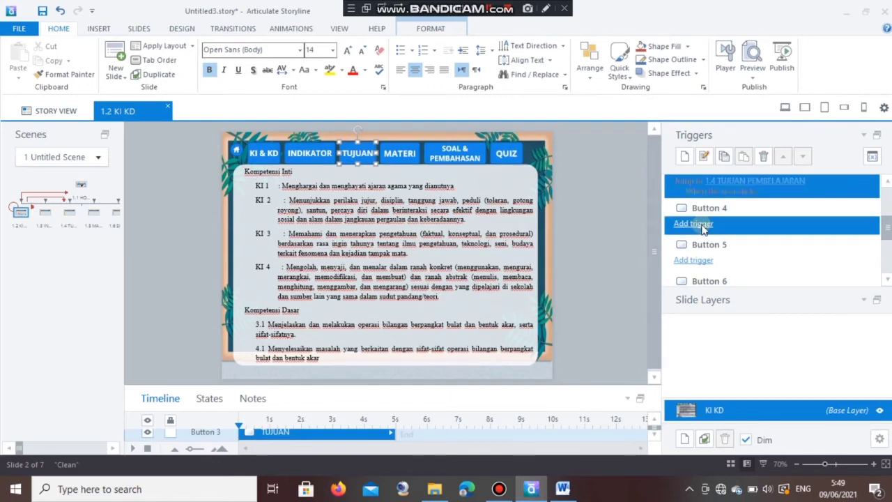
pyautogui.click(694, 223)
pyautogui.click(584, 208)
pyautogui.click(509, 384)
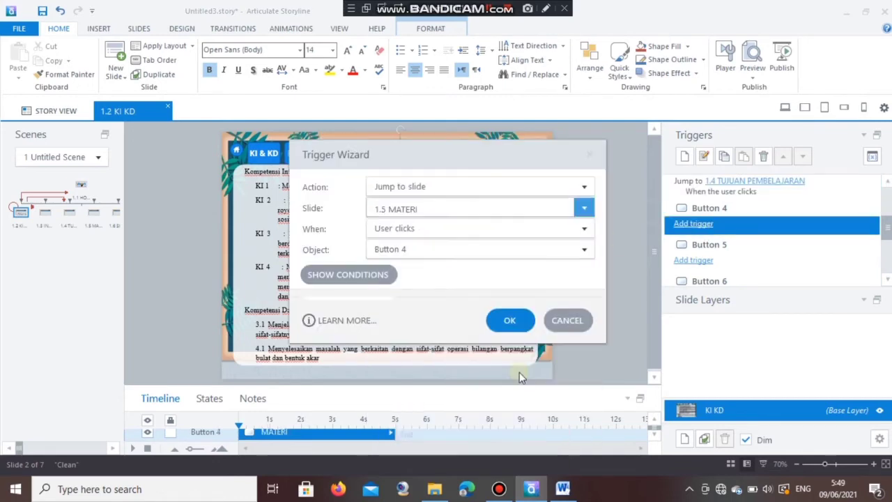
pyautogui.click(510, 312)
# Add a trigger to slide 1.2's SOAL & PEMBAHASAN button that jumps to slide 1.6 SOAL DAN PEMBAHASAN when the user clicks
pyautogui.scroll(-3, 881, 223)
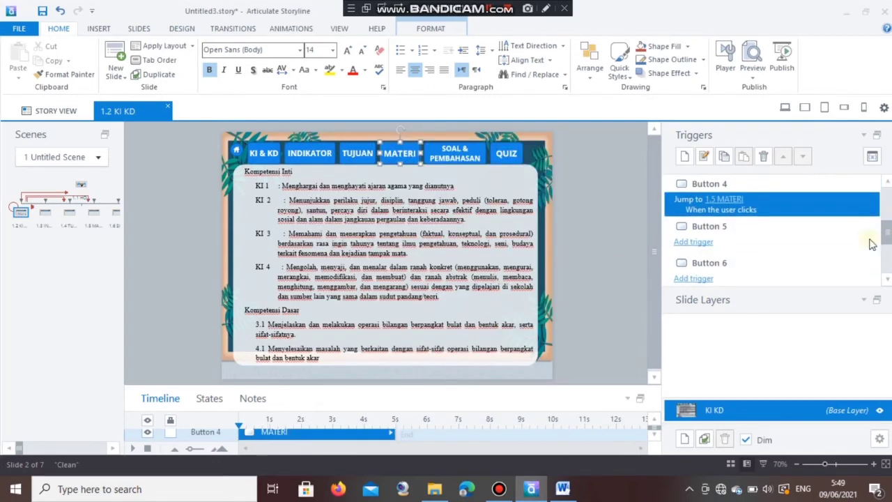
pyautogui.click(701, 246)
pyautogui.click(584, 208)
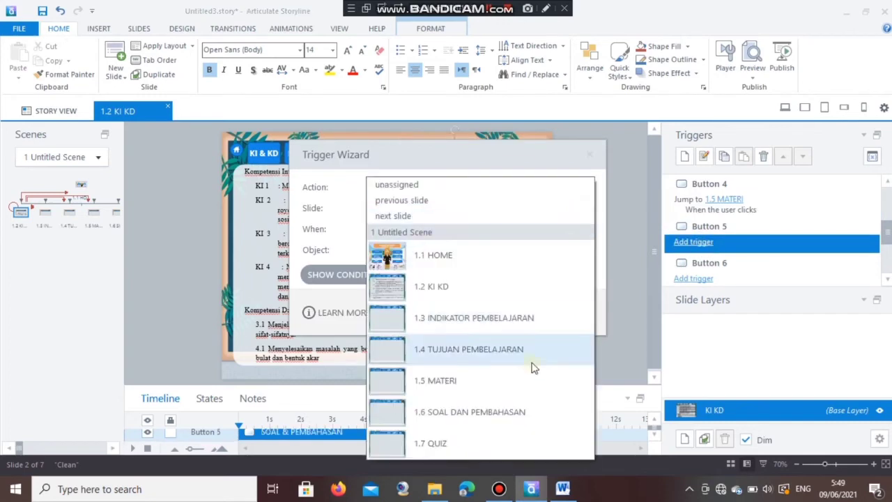
pyautogui.click(519, 412)
pyautogui.click(510, 313)
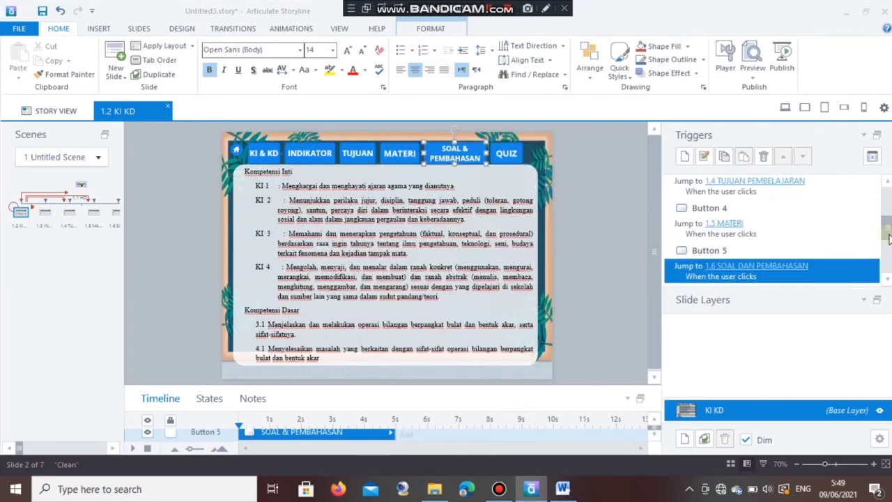
# Add a trigger to slide 1.2's QUIZ button that jumps to slide 1.7 QUIZ when the user clicks
pyautogui.scroll(-2, 887, 239)
pyautogui.click(695, 223)
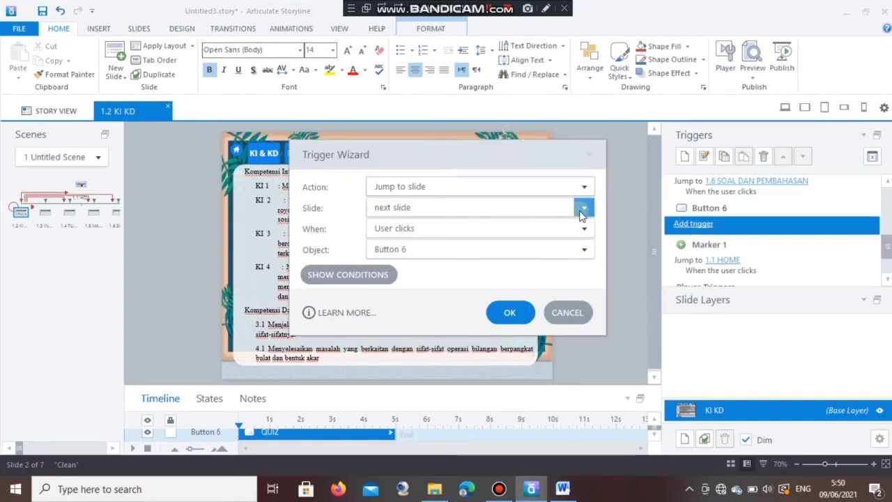
pyautogui.click(583, 209)
pyautogui.click(496, 438)
pyautogui.click(510, 317)
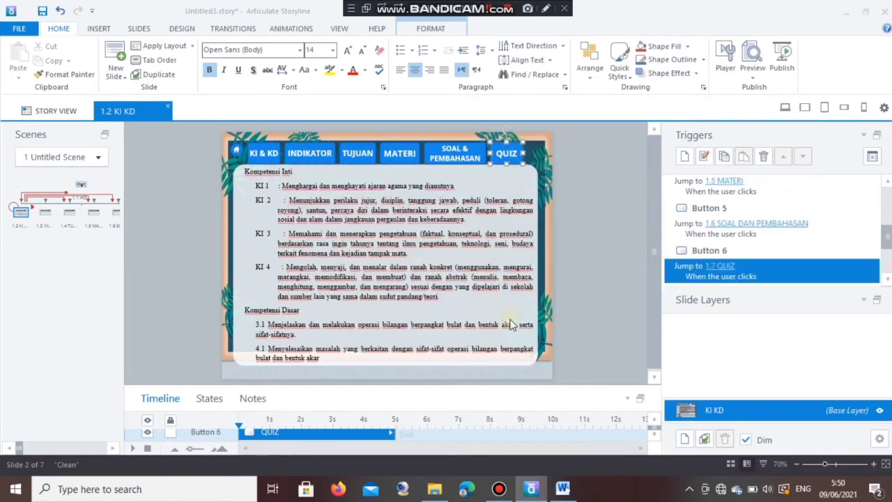
# Preview the current scene and test the home slide's KI & KD button
pyautogui.click(229, 229)
pyautogui.click(752, 77)
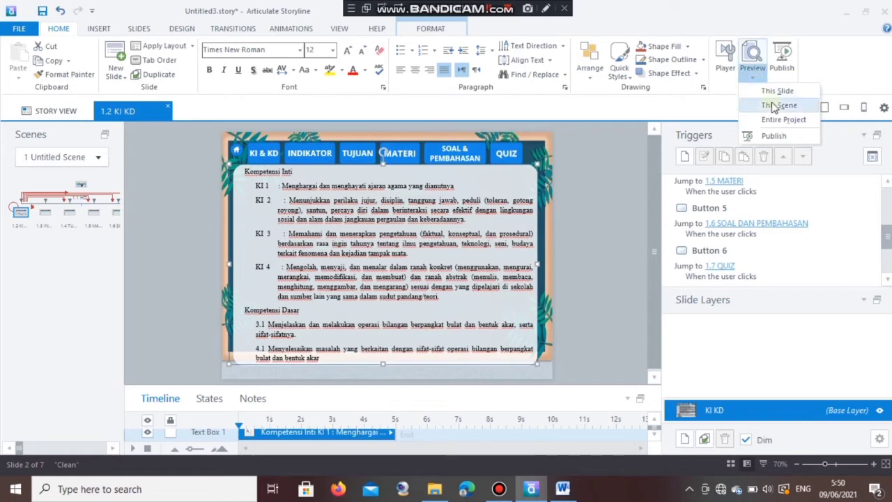
pyautogui.click(775, 106)
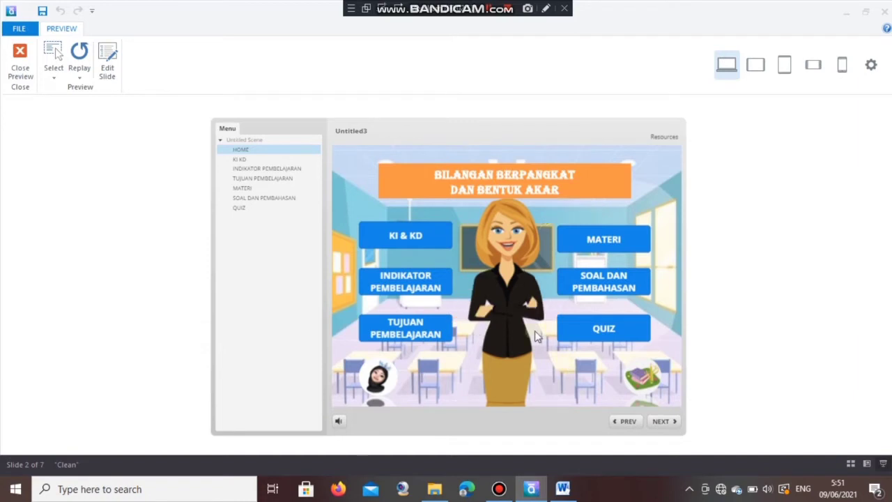
pyautogui.click(411, 233)
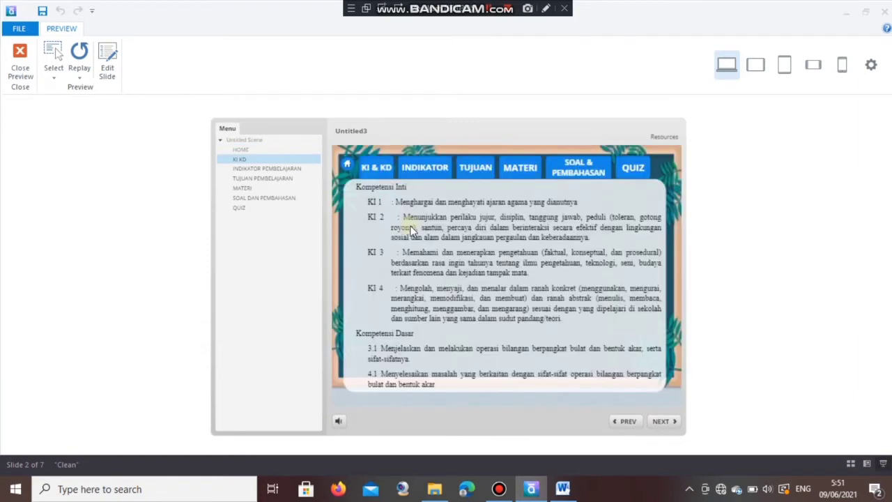
# Test the INDIKATOR navigation button from the KI KD slide in the preview and close the preview
pyautogui.click(420, 167)
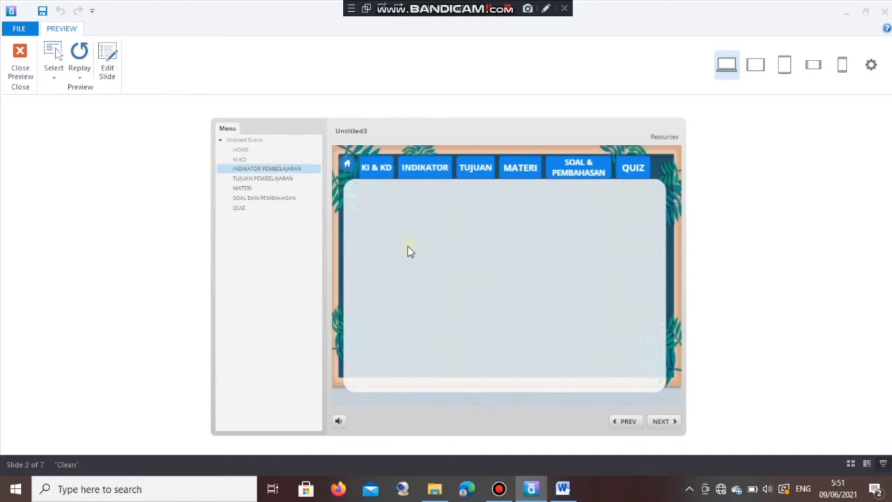
pyautogui.click(20, 63)
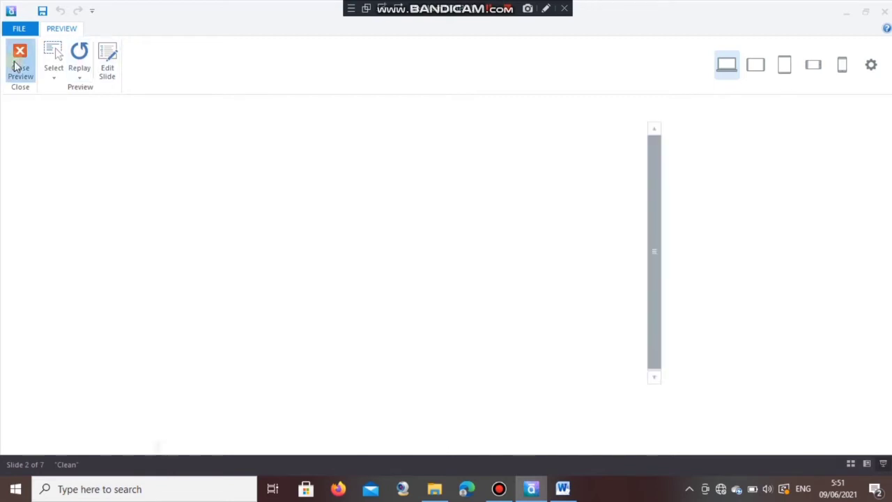
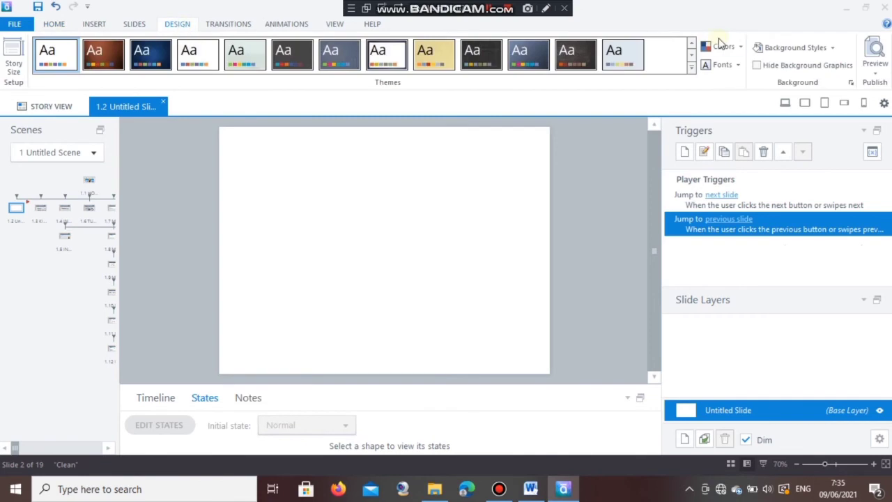
# Fill slide 1.2's background with the profile picture from the bahan media interaktif folder, using a picture or texture fill
pyautogui.click(794, 47)
pyautogui.click(742, 186)
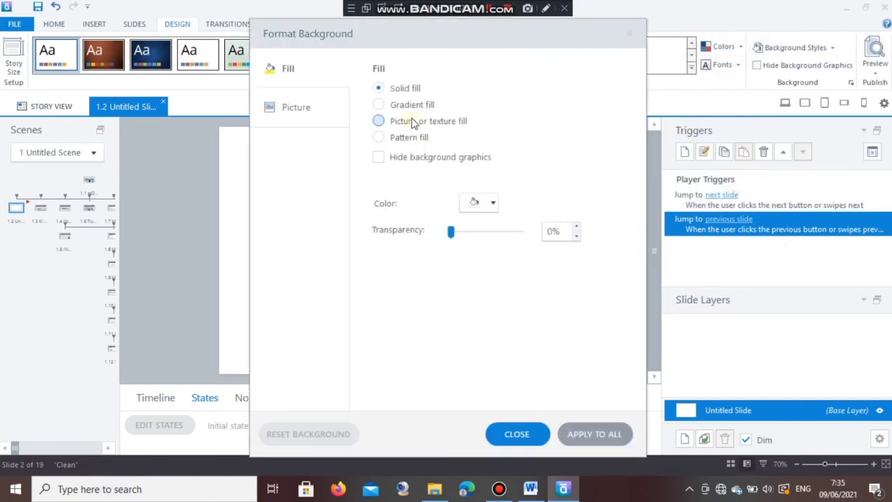
pyautogui.click(383, 120)
pyautogui.click(498, 433)
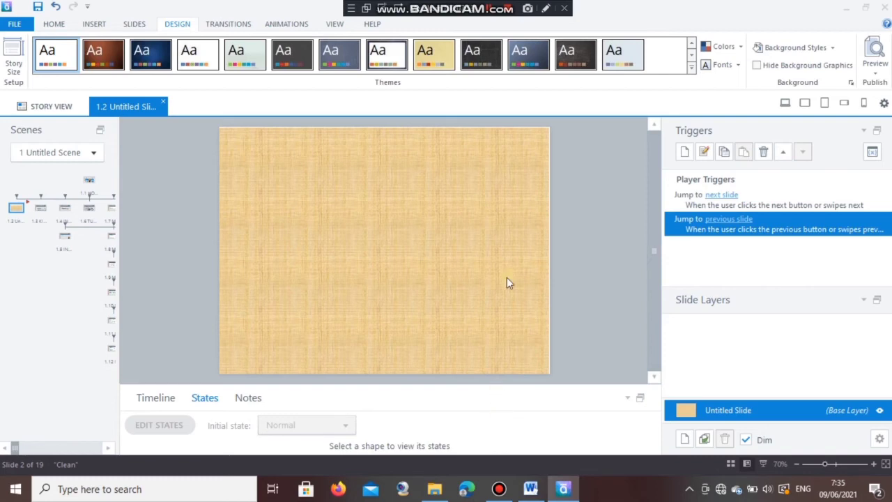
pyautogui.click(796, 47)
pyautogui.click(748, 185)
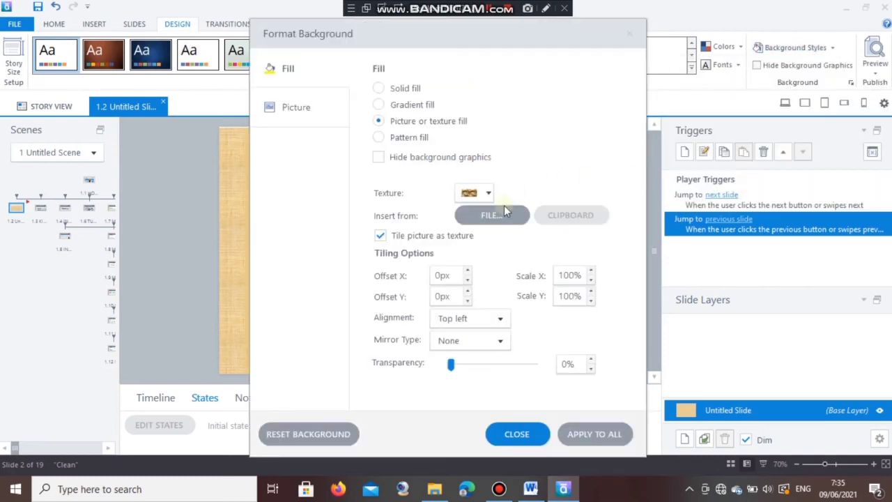
pyautogui.click(491, 215)
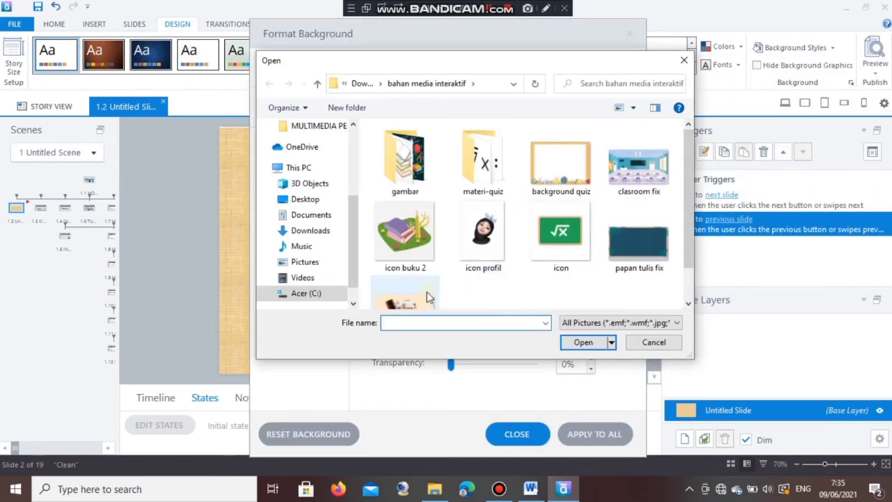
pyautogui.click(422, 300)
pyautogui.click(585, 342)
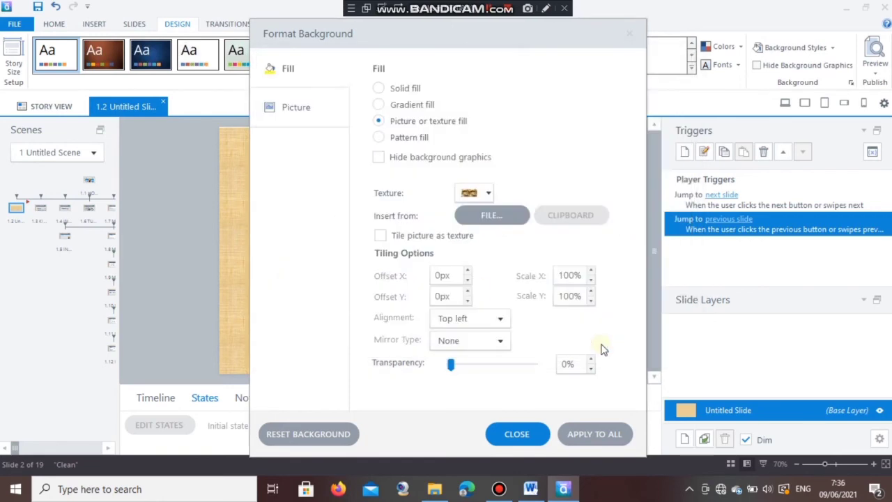
pyautogui.click(497, 432)
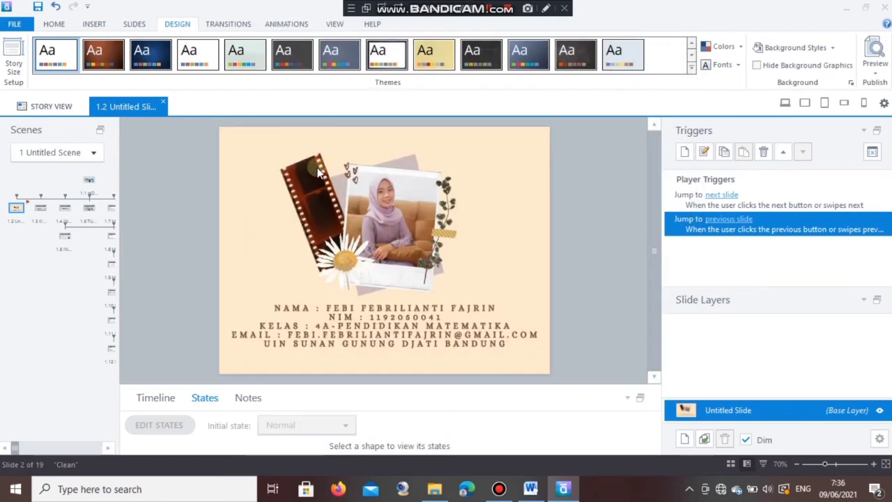
# Place a house-icon navigation marker in the upper-left corner of the profile slide
pyautogui.click(59, 25)
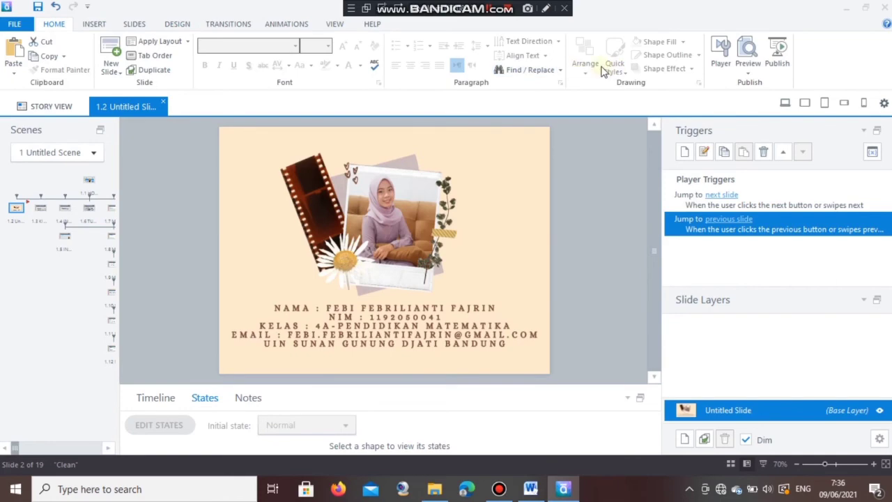
pyautogui.click(96, 25)
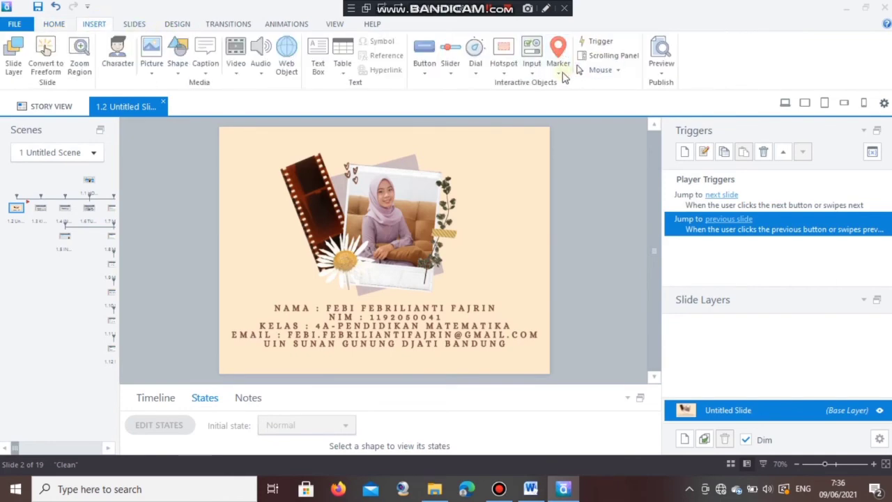
pyautogui.click(560, 70)
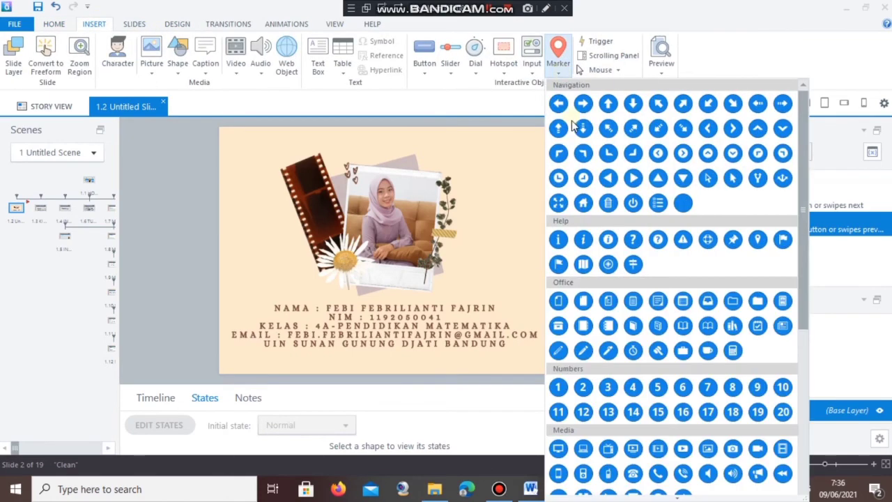
pyautogui.click(583, 203)
pyautogui.click(242, 145)
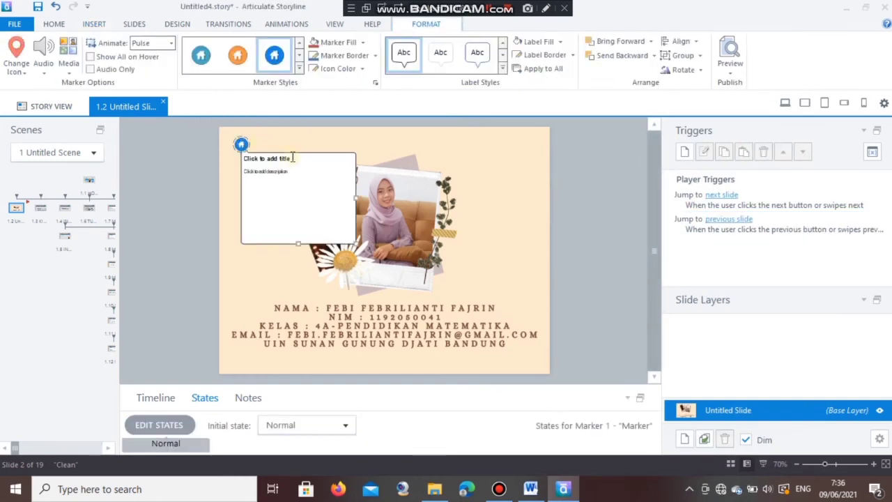
# Title the marker HOME, describe it as "Klik ini jika ingin menuju menu home", and shrink its label box to fit the text
pyautogui.press('capslock')
pyautogui.write('HOME')
pyautogui.press('capslock')
pyautogui.write('k')
pyautogui.click(293, 172)
pyautogui.write('ka ingin menuju menu home')
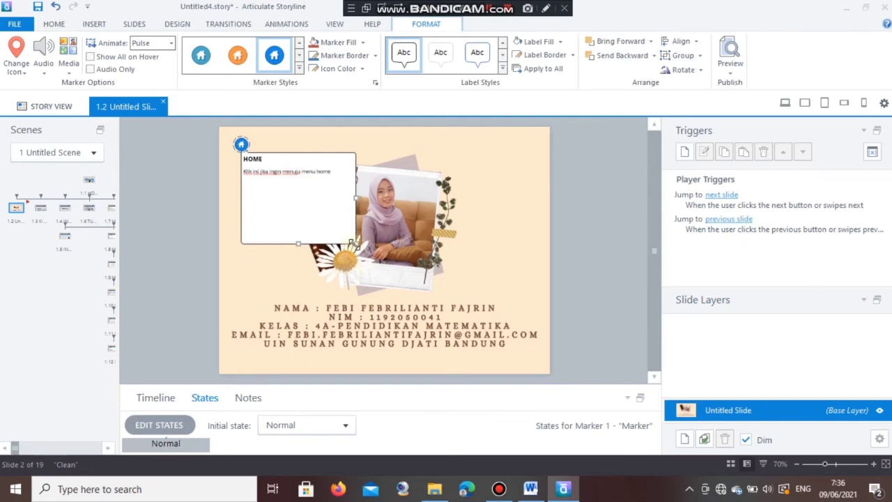
pyautogui.moveTo(338, 195)
pyautogui.mouseDown()
pyautogui.moveTo(326, 183)
pyautogui.moveTo(340, 185)
pyautogui.mouseUp()
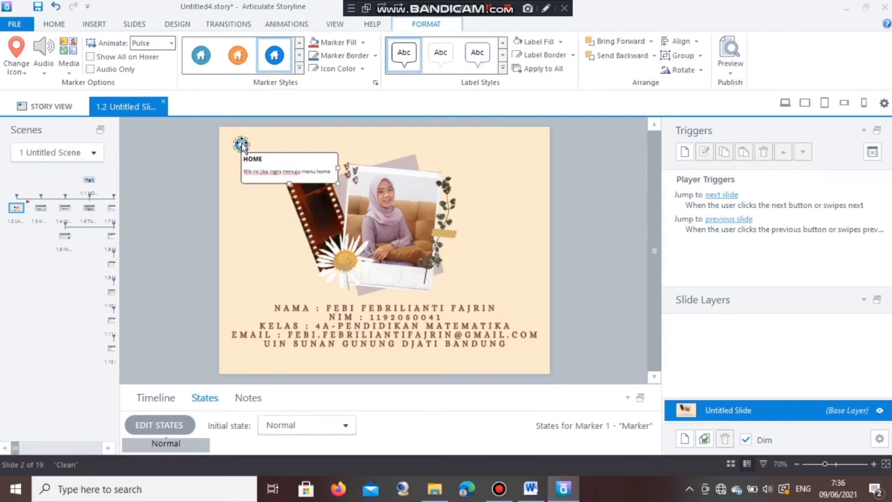
# Add a trigger to the profile slide's home marker that jumps to slide 1.1 HOME when the user clicks
pyautogui.click(684, 152)
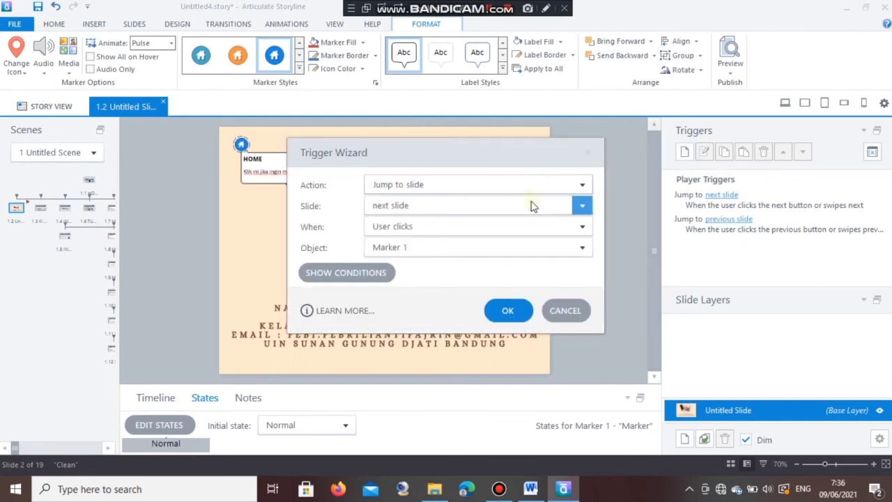
pyautogui.click(582, 206)
pyautogui.click(418, 12)
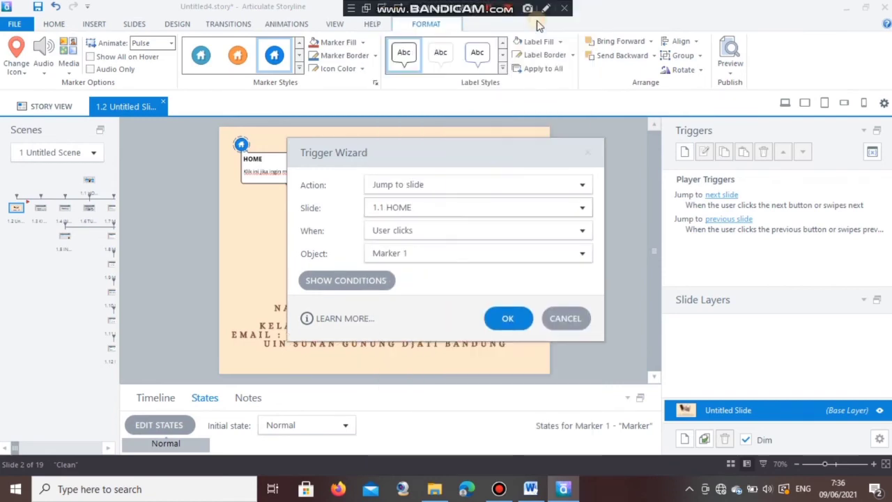
pyautogui.click(508, 310)
# On slide 1.1 HOME, add a trigger to the profile icon that jumps to 1.2 Untitled Slide when the user clicks
pyautogui.click(89, 179)
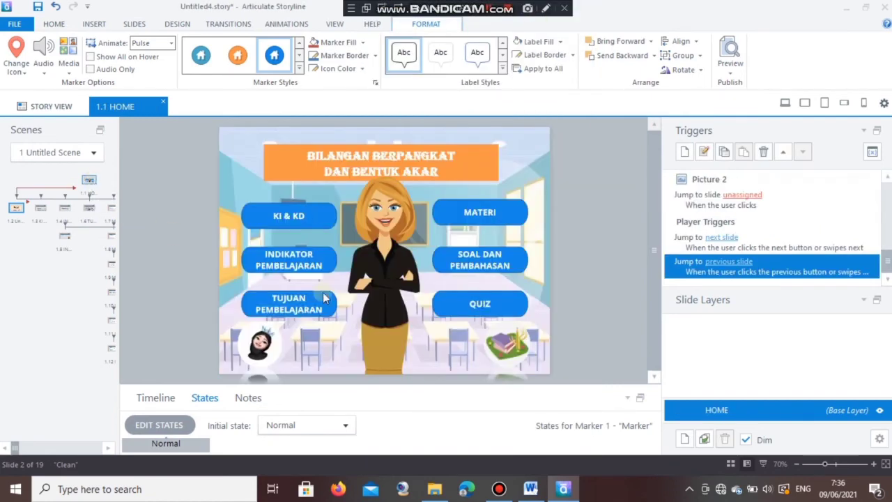
pyautogui.click(267, 343)
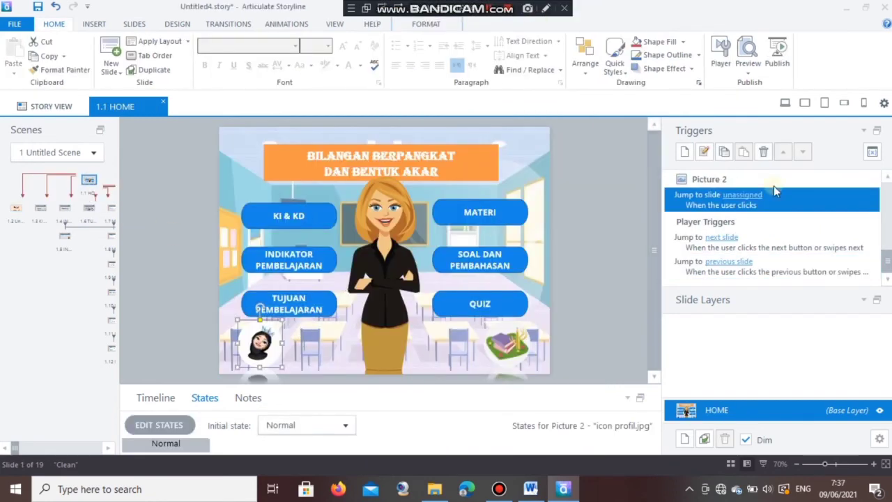
pyautogui.click(684, 153)
pyautogui.click(582, 205)
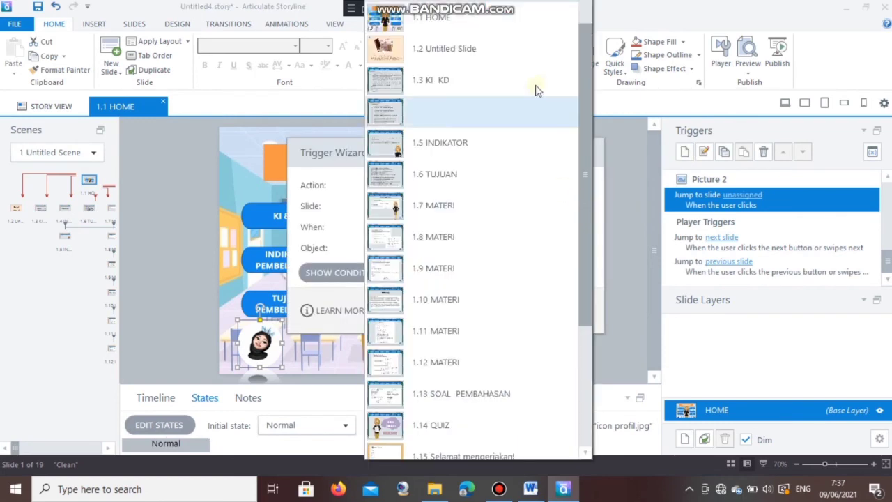
pyautogui.click(528, 51)
pyautogui.click(508, 319)
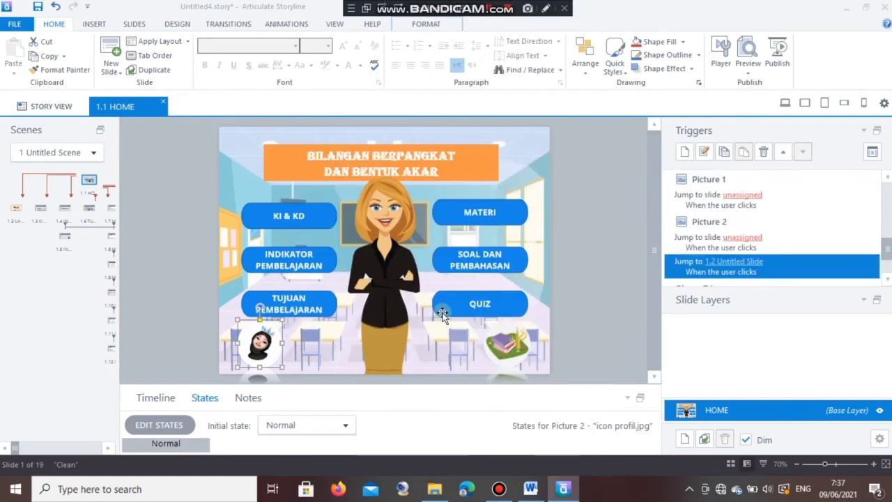
pyautogui.click(358, 346)
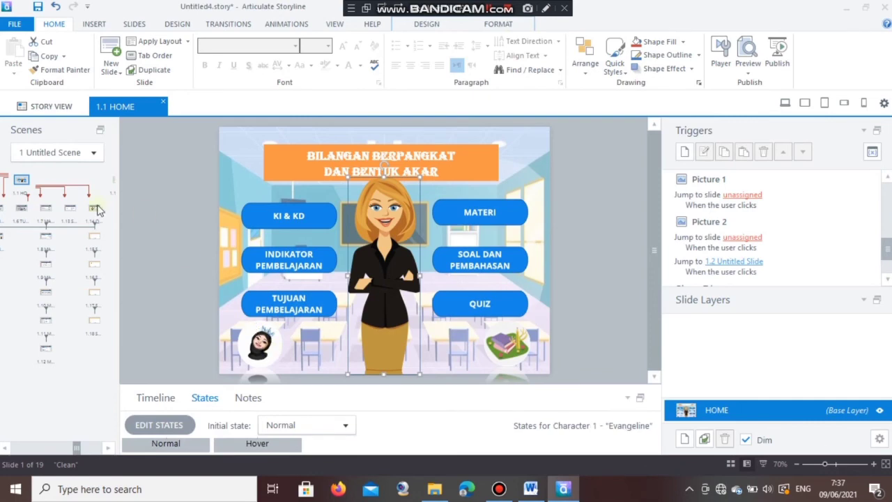
# Insert a new empty slide from the basic layouts directly after slide 1.1 HOME
pyautogui.click(111, 67)
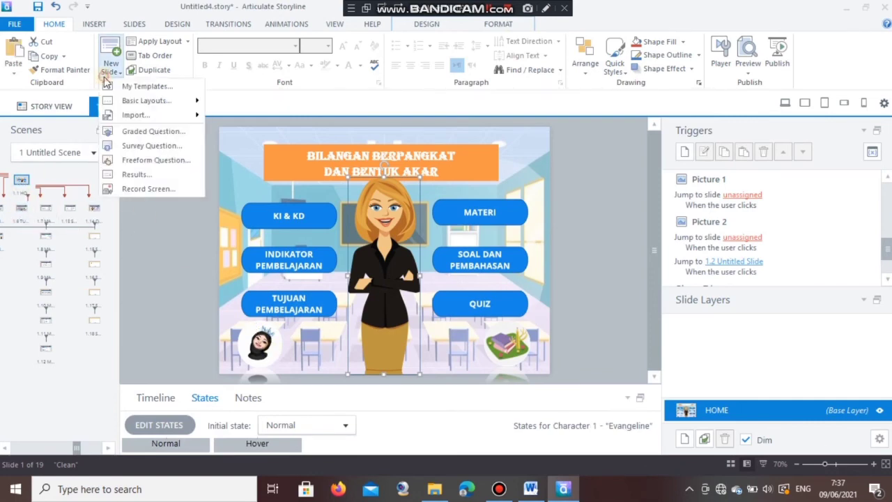
pyautogui.moveTo(143, 102)
pyautogui.click(307, 194)
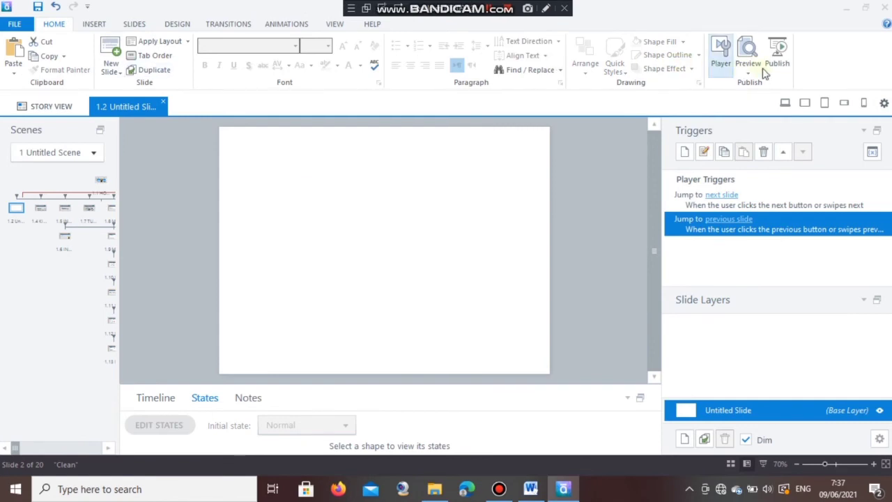
# Fill the new slide's background with the "background quiz" picture from the bahan media interaktif folder
pyautogui.click(174, 24)
pyautogui.click(794, 47)
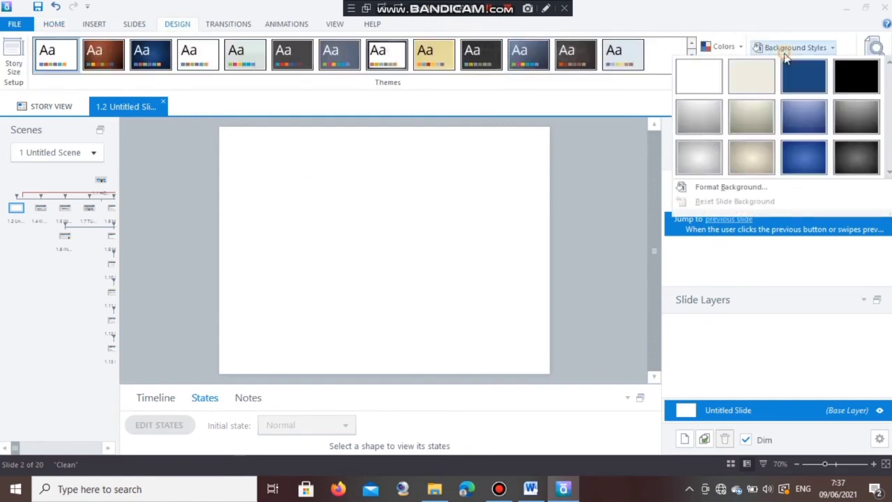
pyautogui.click(755, 186)
pyautogui.click(463, 126)
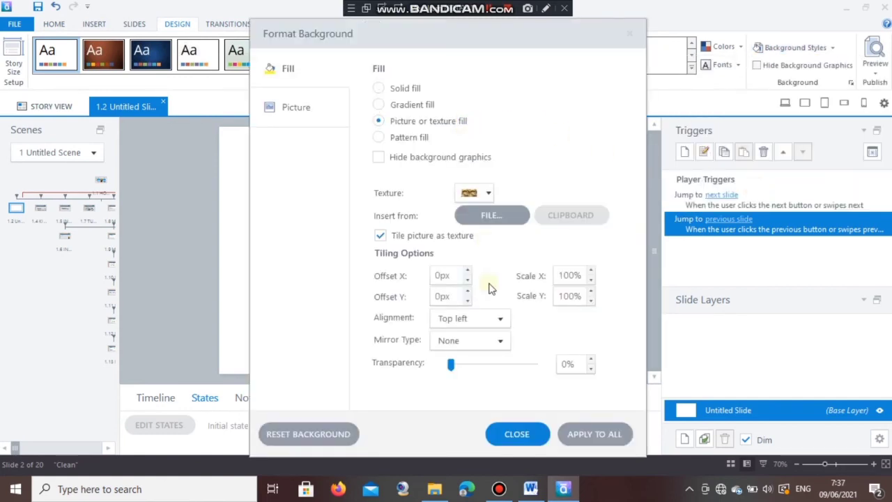
pyautogui.click(490, 222)
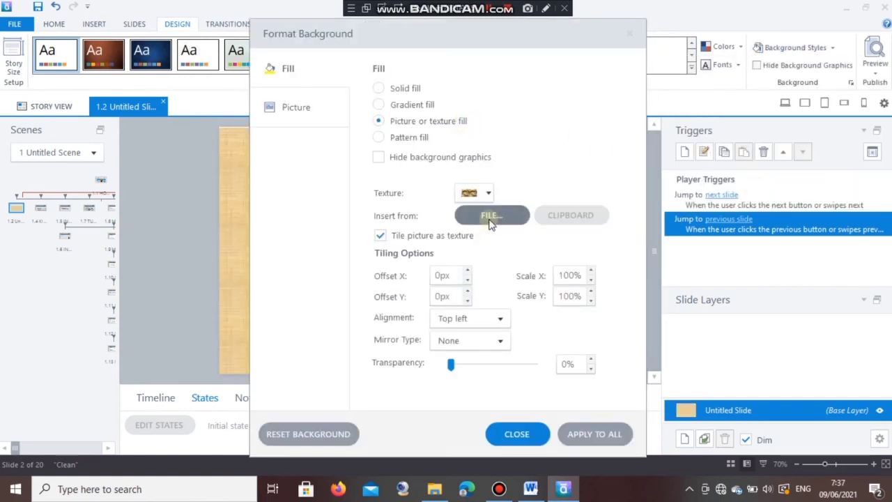
pyautogui.click(559, 173)
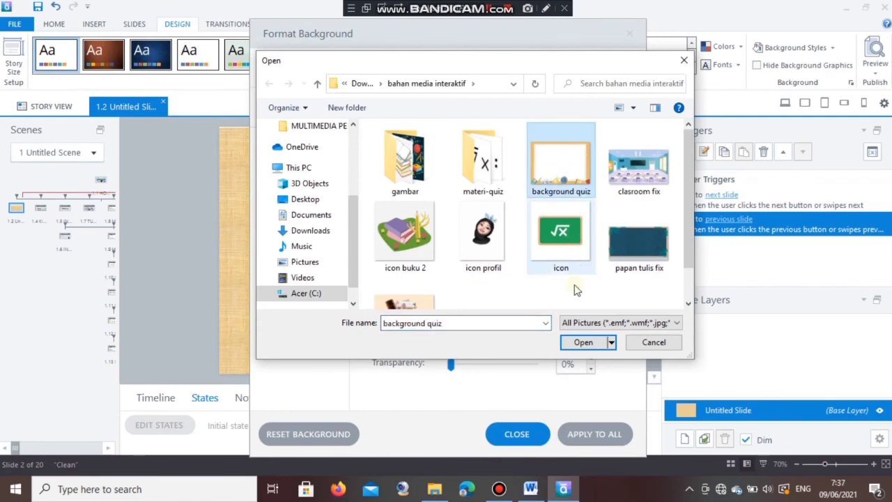
pyautogui.click(584, 341)
pyautogui.click(517, 433)
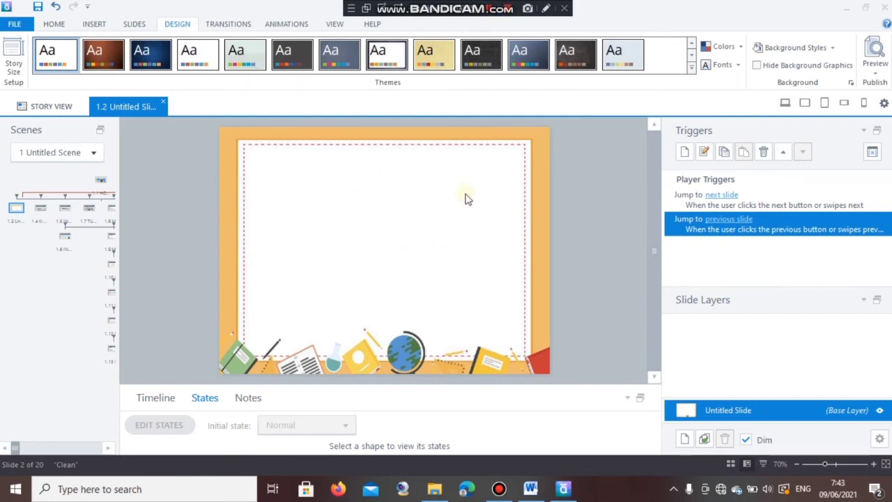
# Place a house-icon navigation marker at the upper-left corner of the dashed frame on the new slide
pyautogui.click(94, 24)
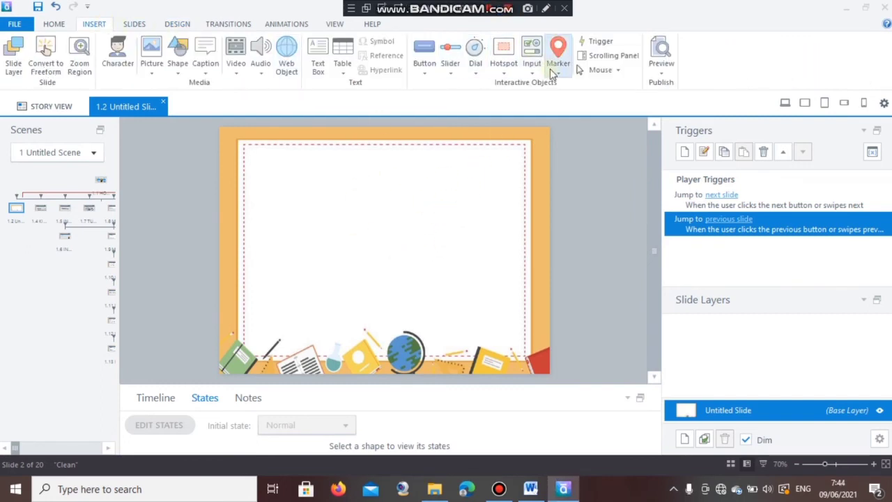
pyautogui.click(558, 55)
pyautogui.click(584, 202)
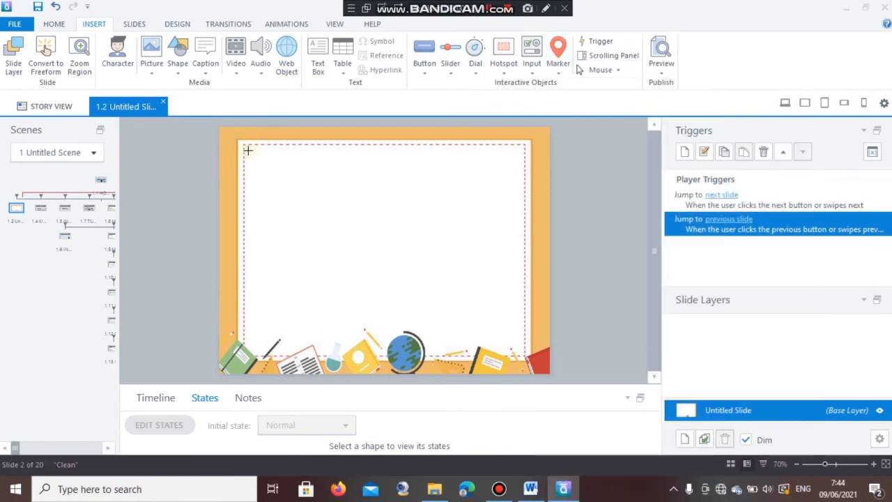
pyautogui.click(244, 147)
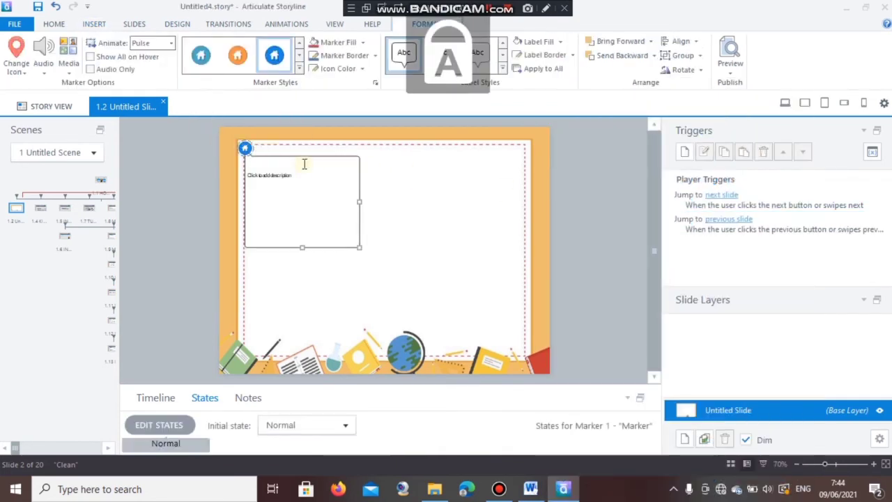
# Label the new slide's marker HOME with the description "Klik ini jika ingin menuju menu home" and shrink its label box around the text
pyautogui.write('HOME')
pyautogui.click(293, 176)
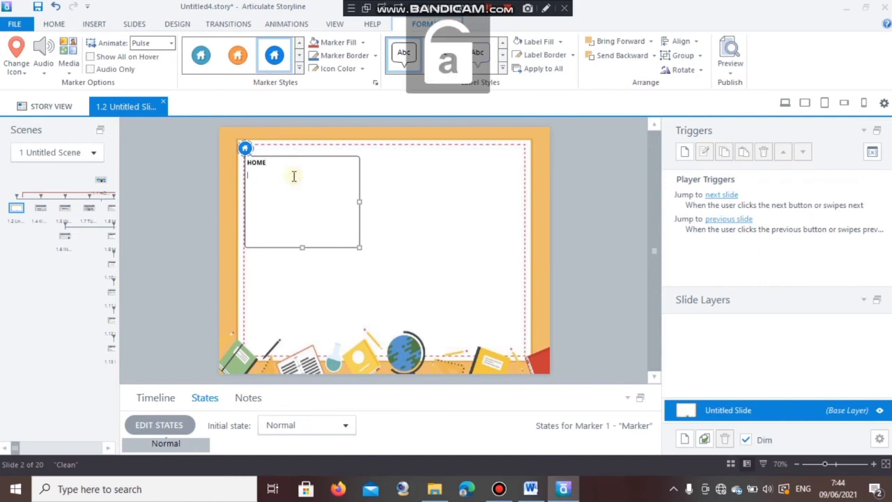
pyautogui.write('s')
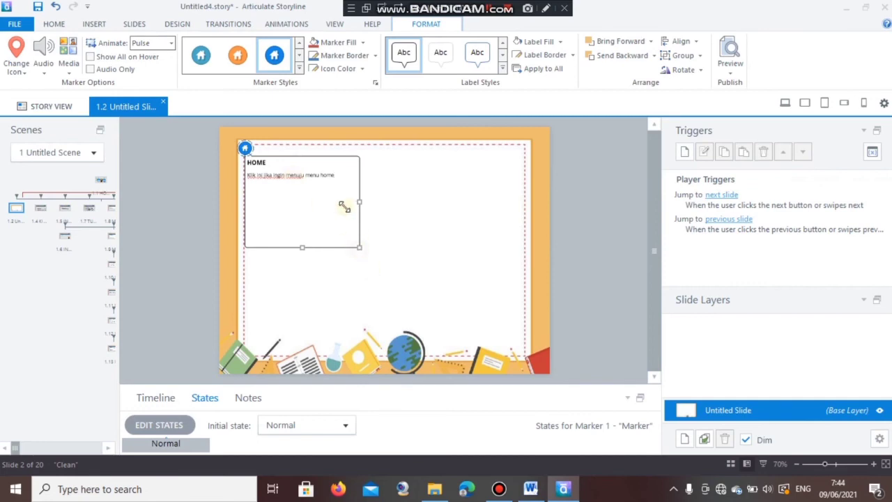
pyautogui.moveTo(343, 206); pyautogui.dragTo(340, 186)
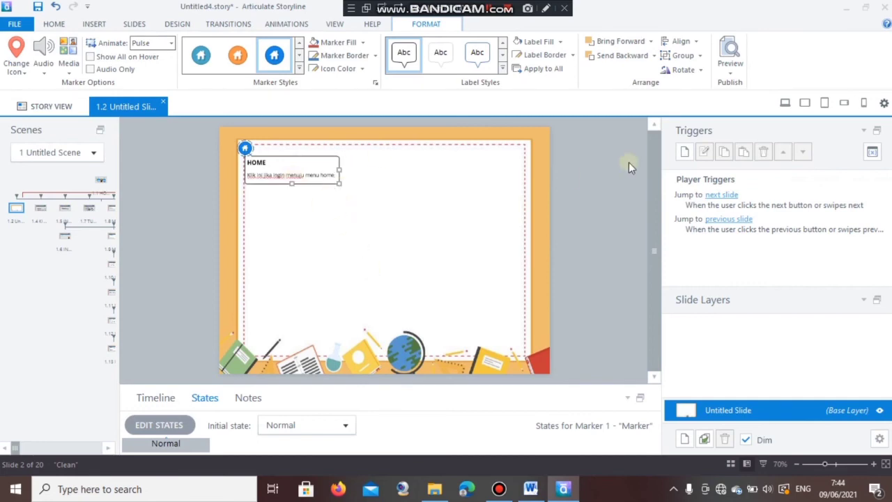
# Add a trigger to the new slide's home marker that jumps to slide 1.1 HOME when it is clicked
pyautogui.click(684, 155)
pyautogui.click(582, 207)
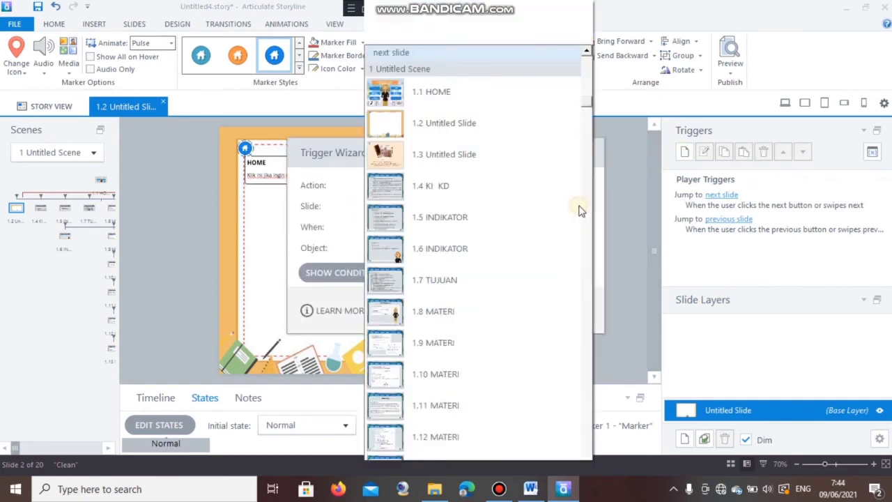
pyautogui.scroll(-1, 508, 42)
pyautogui.click(508, 25)
pyautogui.click(499, 313)
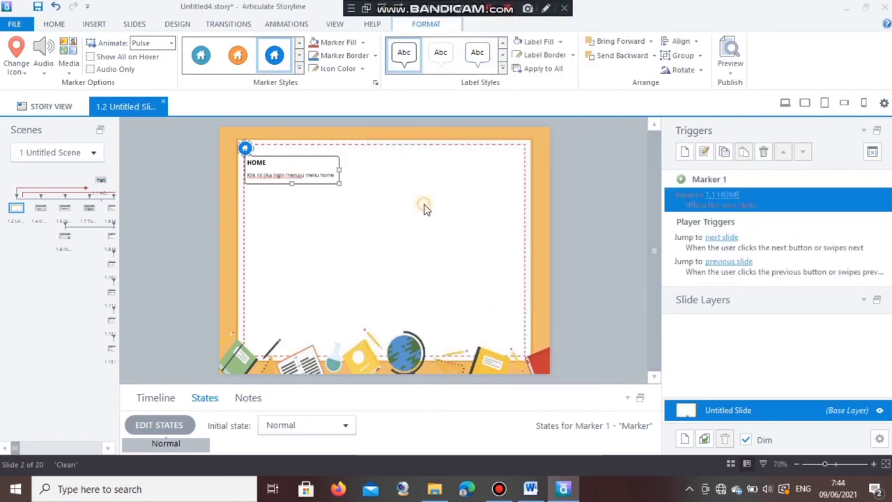
pyautogui.click(422, 202)
# Draw a wide text box inside the dashed frame of the new slide, just below the home marker
pyautogui.click(94, 24)
pyautogui.click(318, 56)
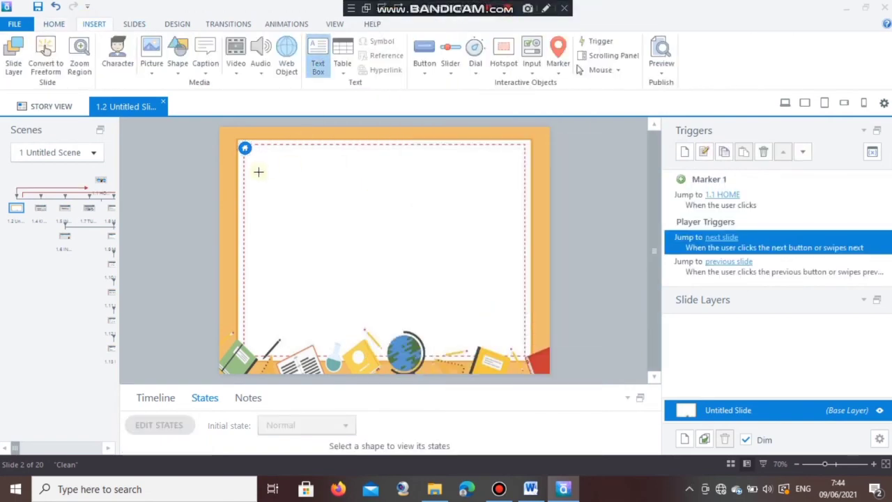
pyautogui.moveTo(259, 173); pyautogui.dragTo(507, 269)
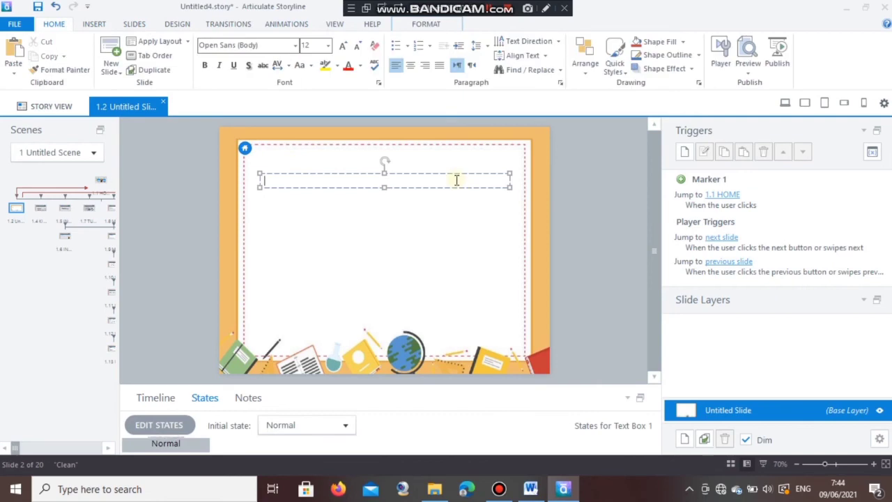
# Copy the REFERENSI heading and both source lines from the Word document and paste them into the slide's text box in Storyline
pyautogui.click(531, 489)
pyautogui.moveTo(413, 264); pyautogui.dragTo(706, 323)
pyautogui.hotkey('ctrl', 'c')
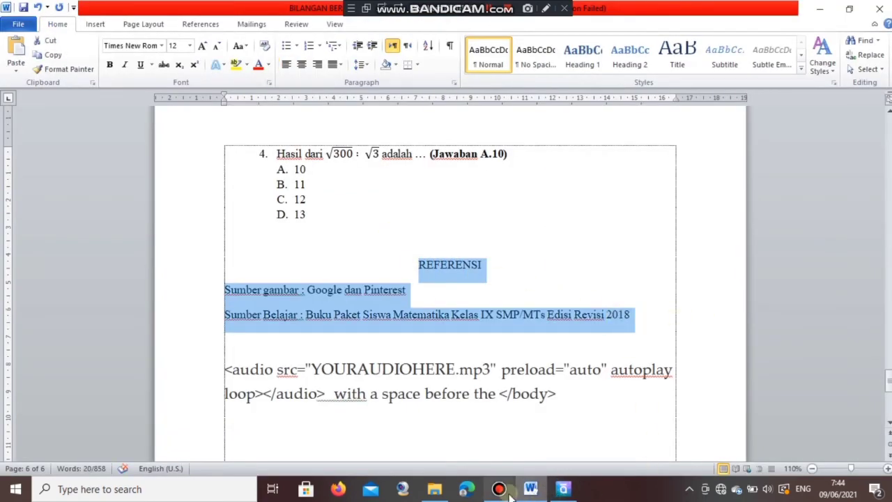
pyautogui.click(563, 488)
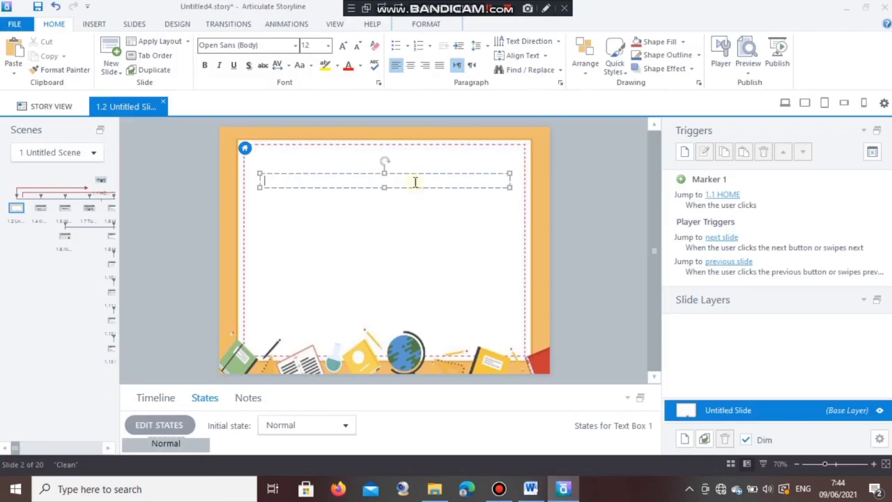
pyautogui.hotkey('ctrl', 'v')
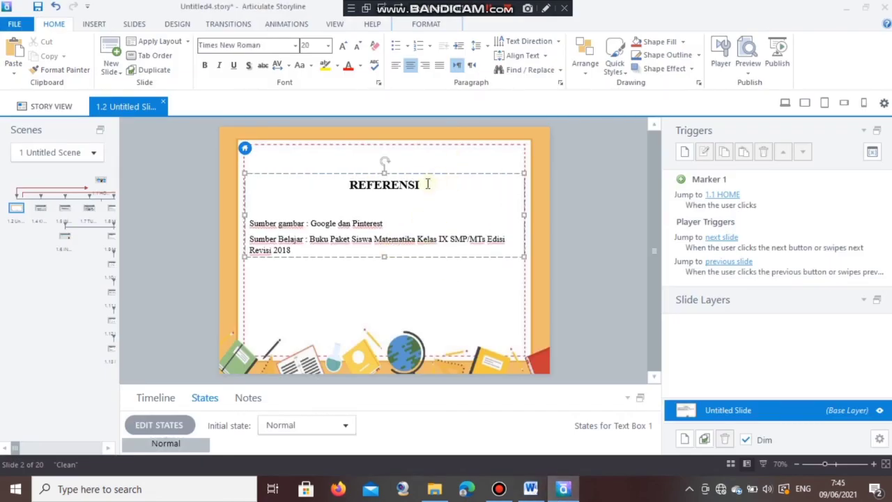
pyautogui.click(401, 318)
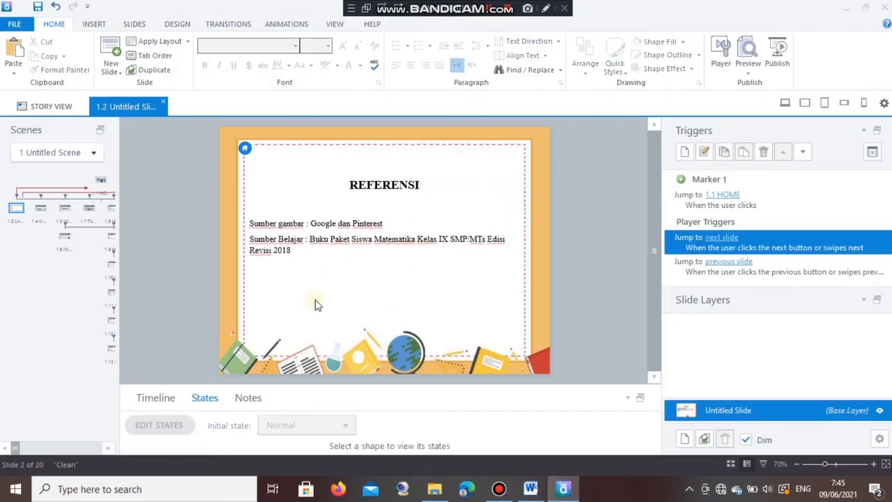
# Open slide 1.1 HOME and select the book icon's unassigned jump trigger
pyautogui.click(101, 181)
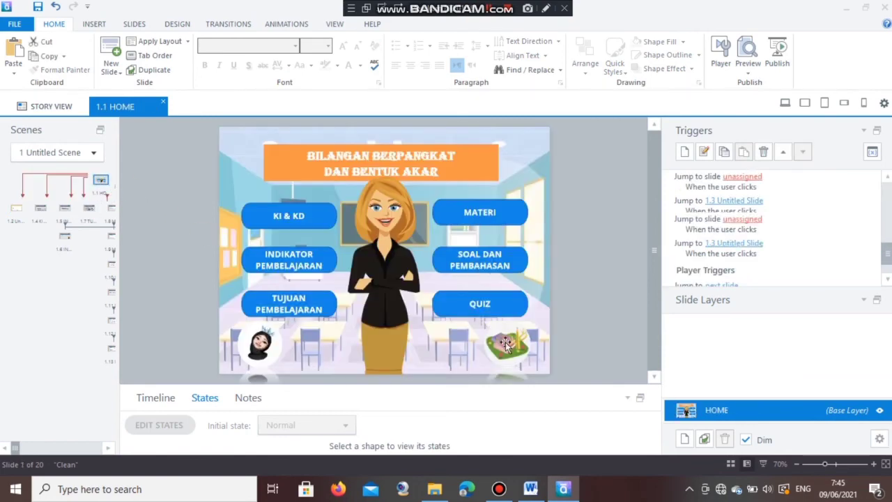
pyautogui.click(725, 181)
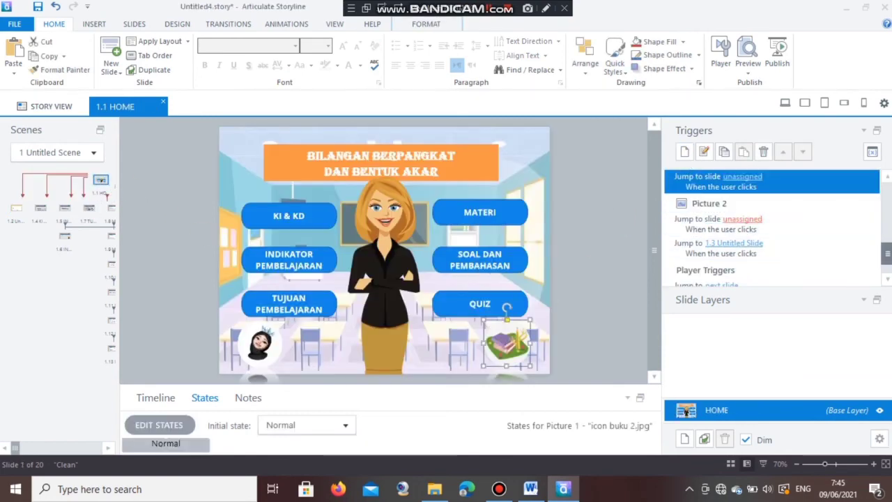
pyautogui.scroll(3, 780, 230)
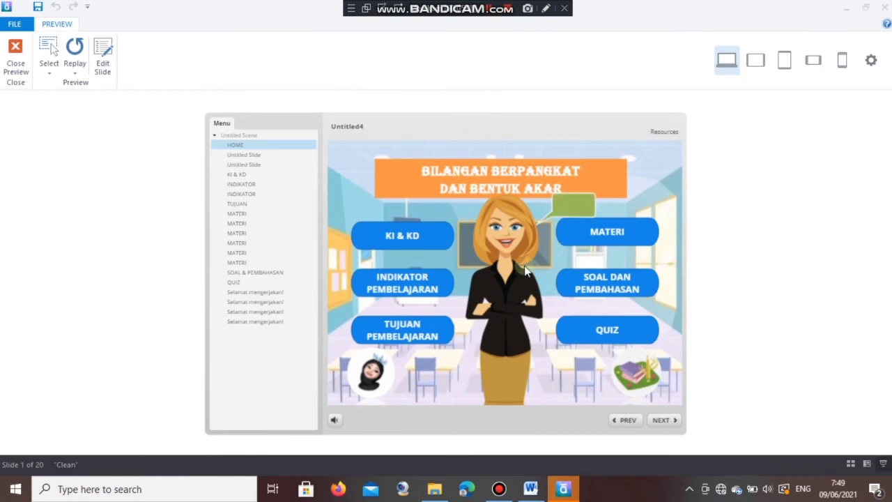
# Test the profile and book icons of the previewed home menu, returning to HOME through each slide's home marker
pyautogui.click(372, 378)
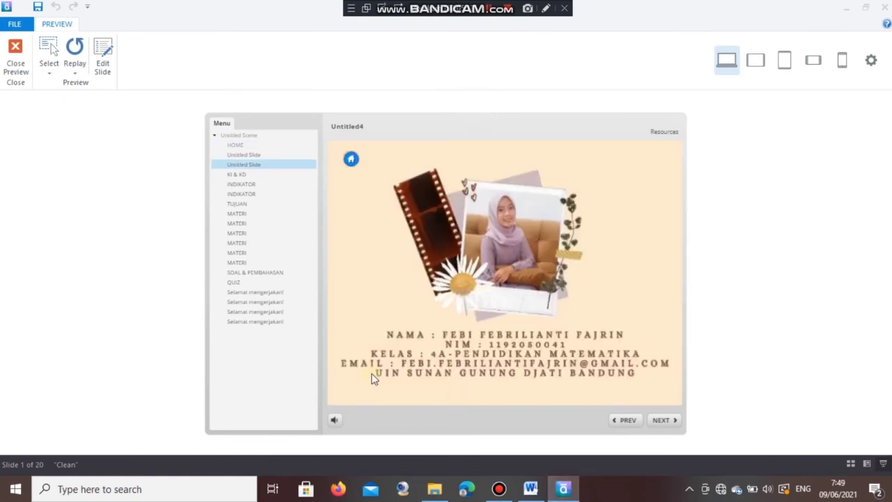
pyautogui.click(351, 159)
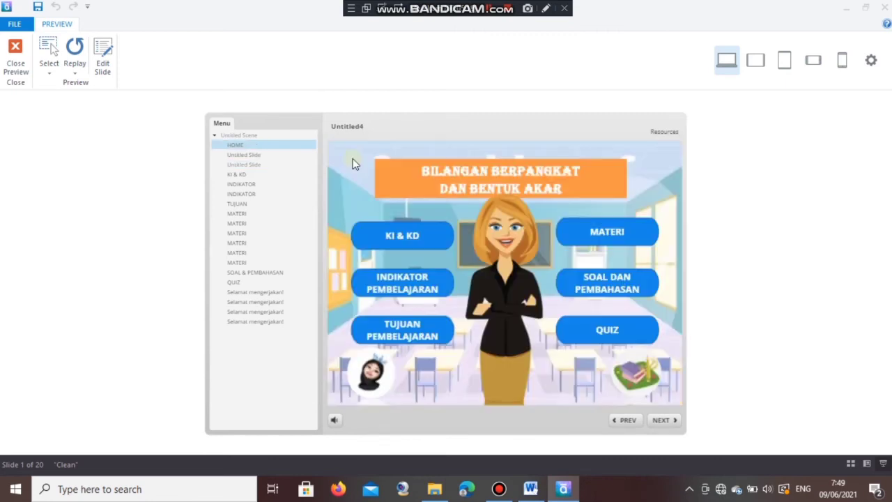
pyautogui.click(639, 371)
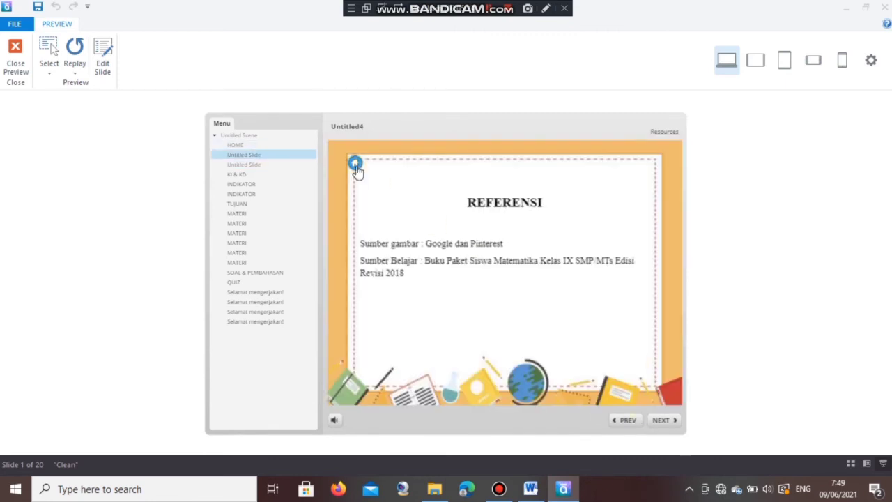
pyautogui.click(355, 166)
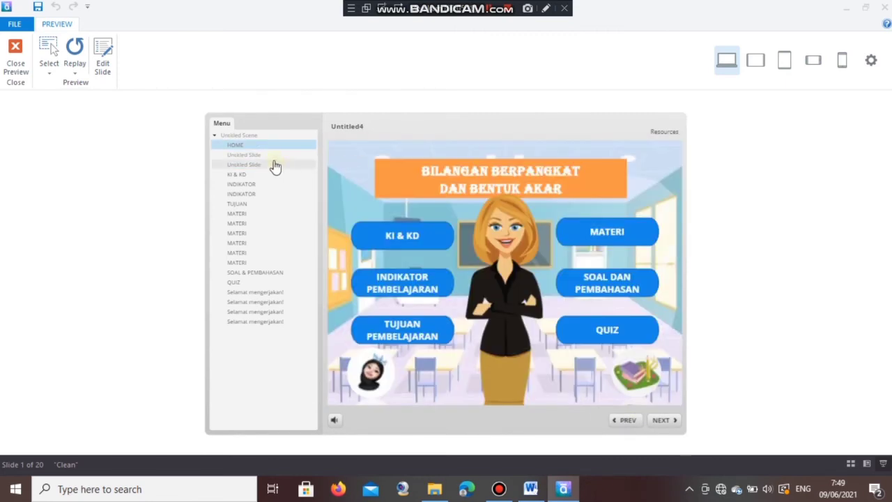
# Run the quiz from the previewed home menu, answering 36, 12, 21 and 10, and submit it
pyautogui.click(586, 333)
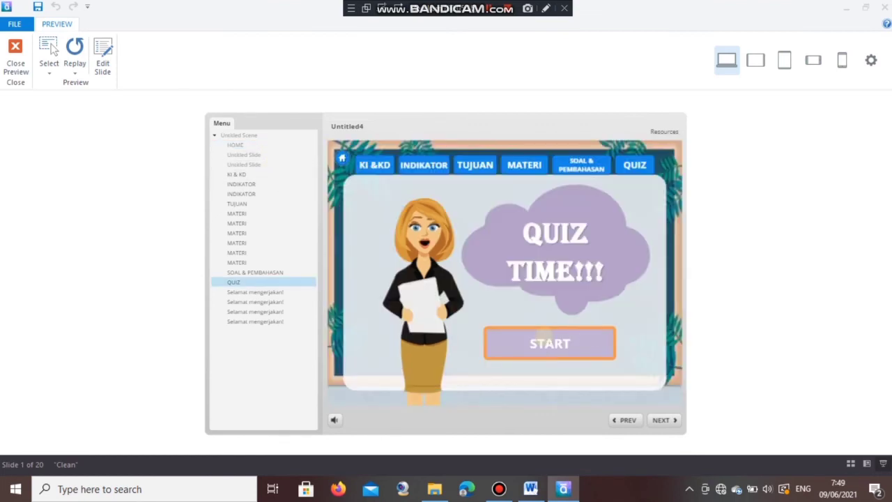
pyautogui.click(547, 343)
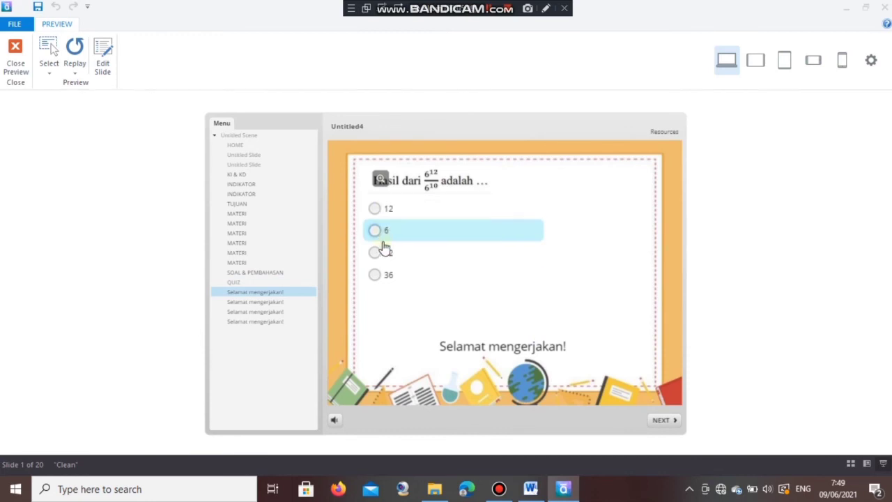
pyautogui.click(379, 274)
pyautogui.click(667, 425)
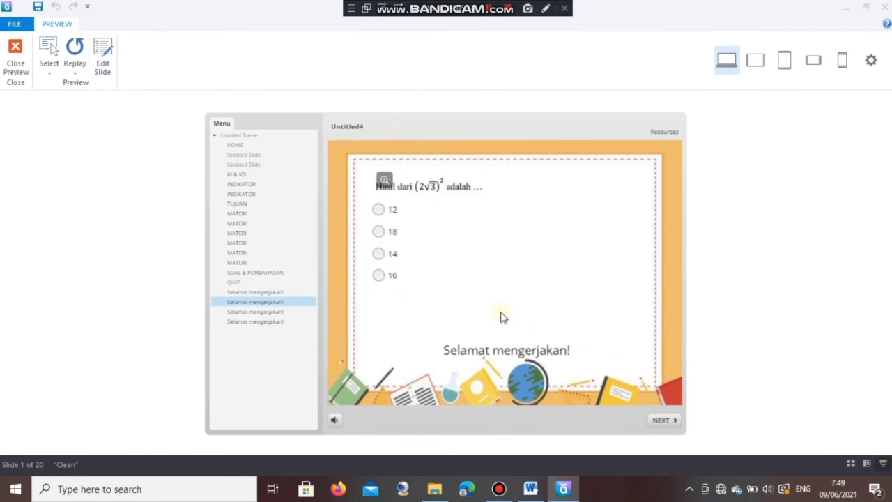
pyautogui.click(379, 210)
pyautogui.click(661, 419)
pyautogui.click(418, 278)
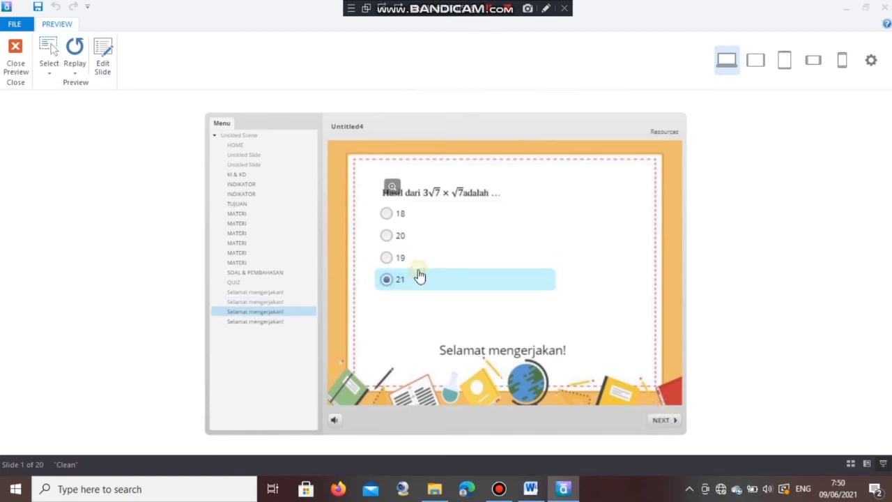
pyautogui.click(665, 422)
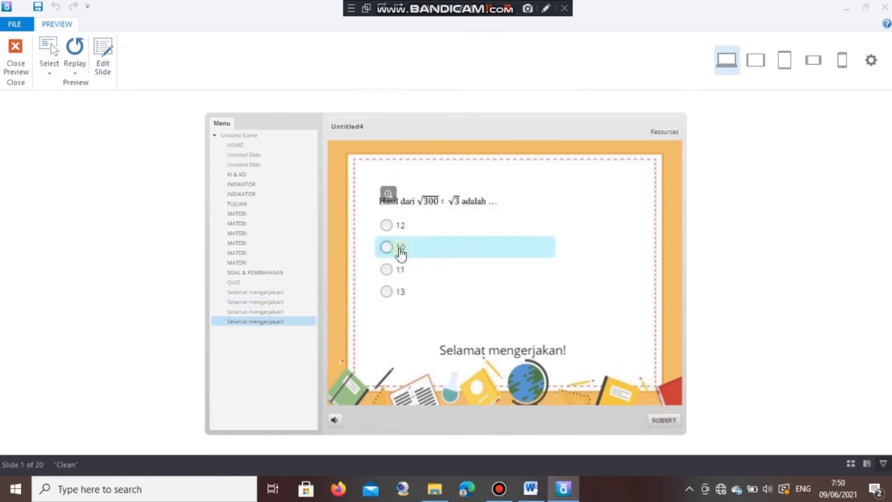
pyautogui.click(395, 249)
pyautogui.click(662, 420)
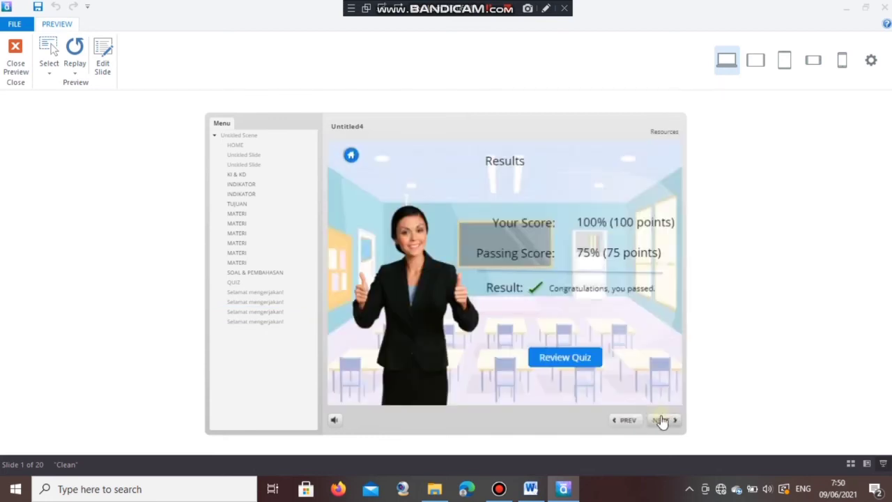
# Review all four answered quiz questions from the results slide and return to HOME with the home marker
pyautogui.click(570, 360)
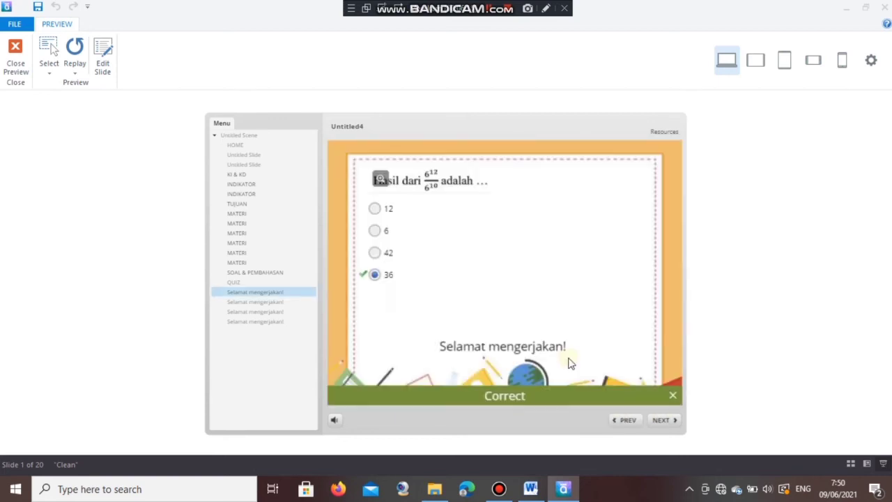
pyautogui.click(662, 420)
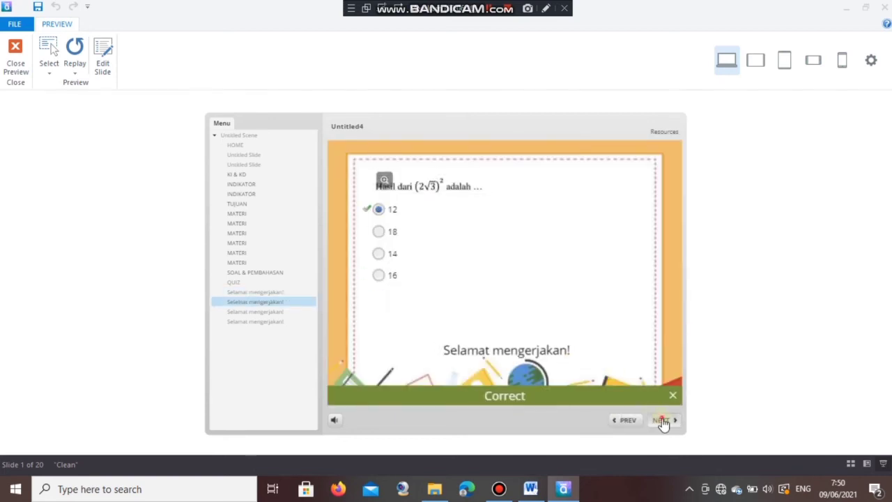
pyautogui.click(661, 420)
pyautogui.click(662, 420)
pyautogui.click(662, 421)
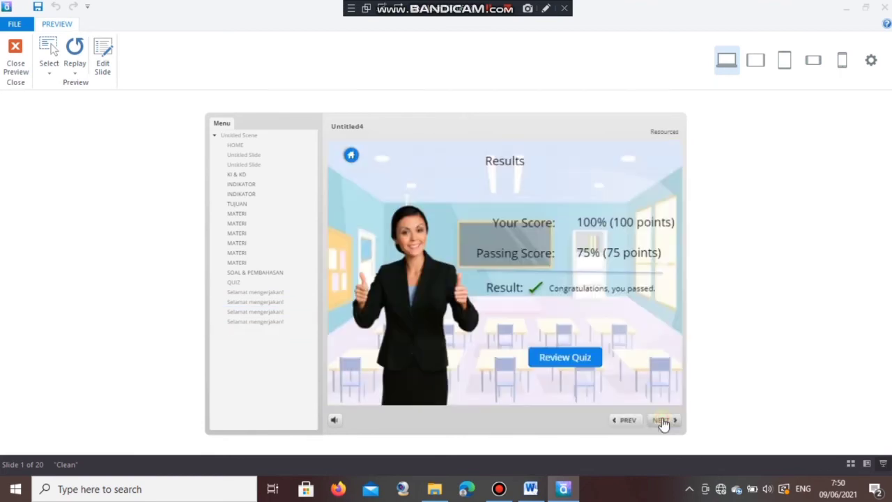
pyautogui.click(351, 155)
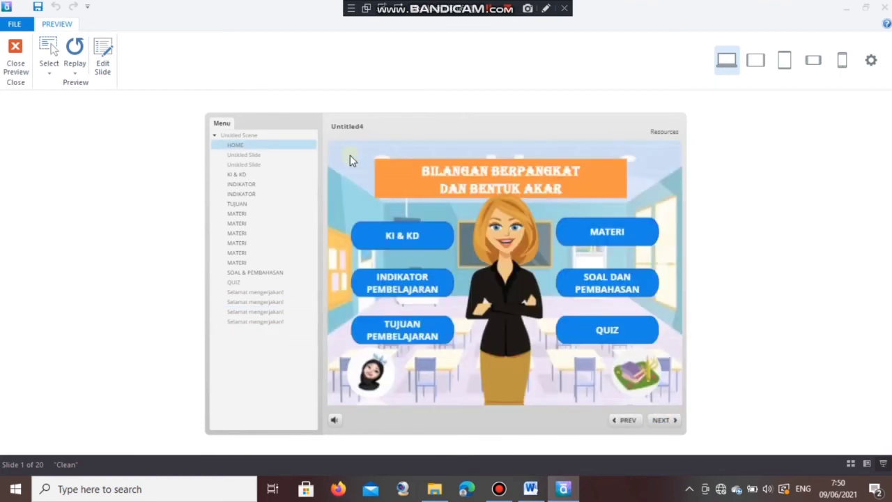
# Take the previewed quiz again with the answers 12, 16, 20 and 10, and submit it to test the failing result
pyautogui.click(582, 336)
pyautogui.click(571, 342)
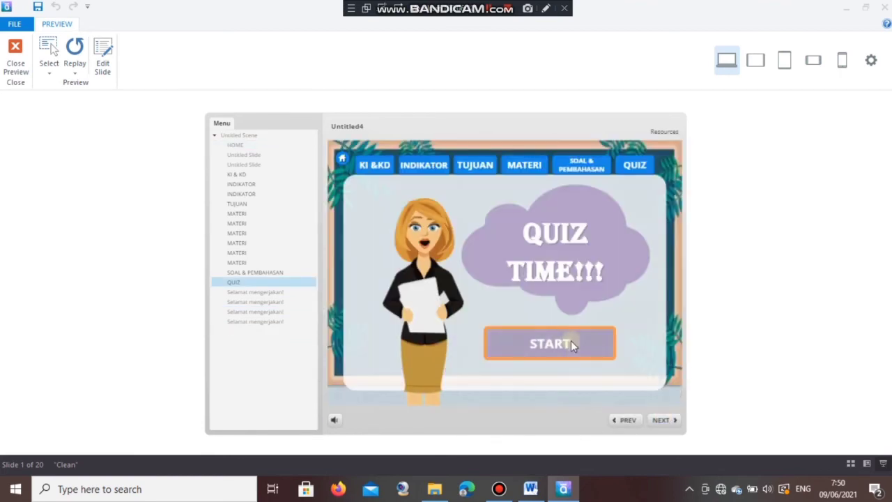
pyautogui.click(74, 52)
pyautogui.click(374, 230)
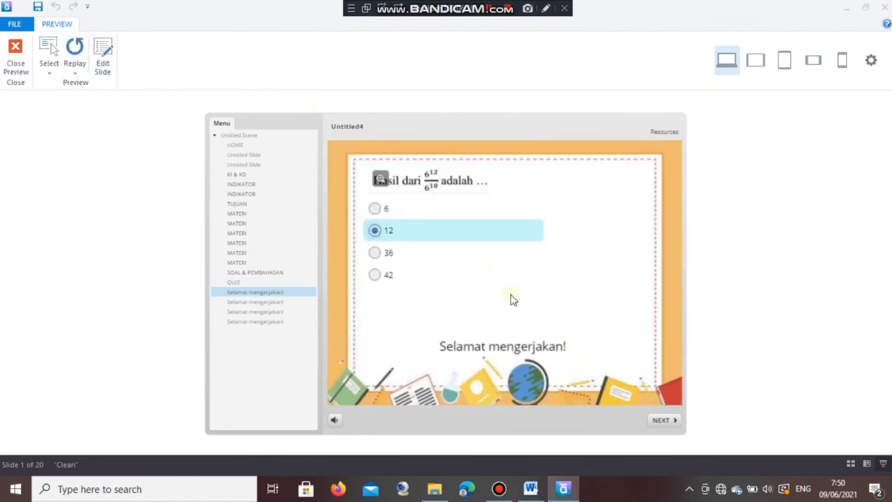
pyautogui.click(662, 420)
pyautogui.click(394, 234)
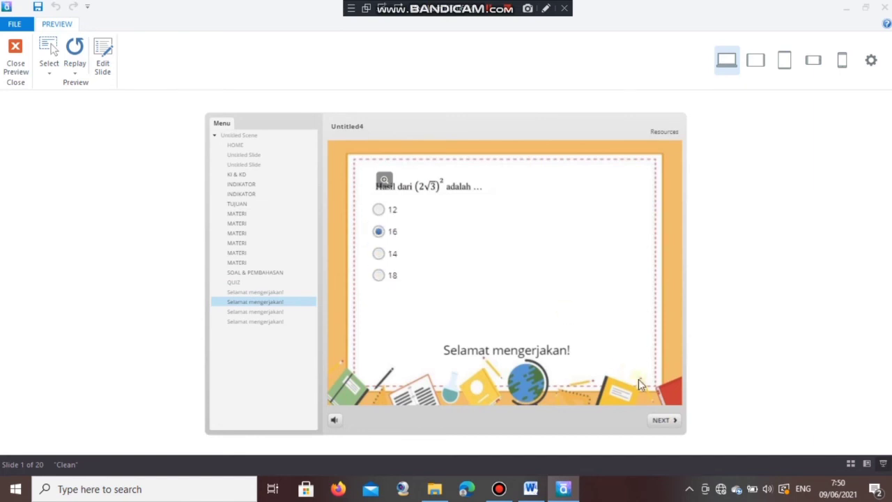
pyautogui.click(660, 420)
pyautogui.click(401, 237)
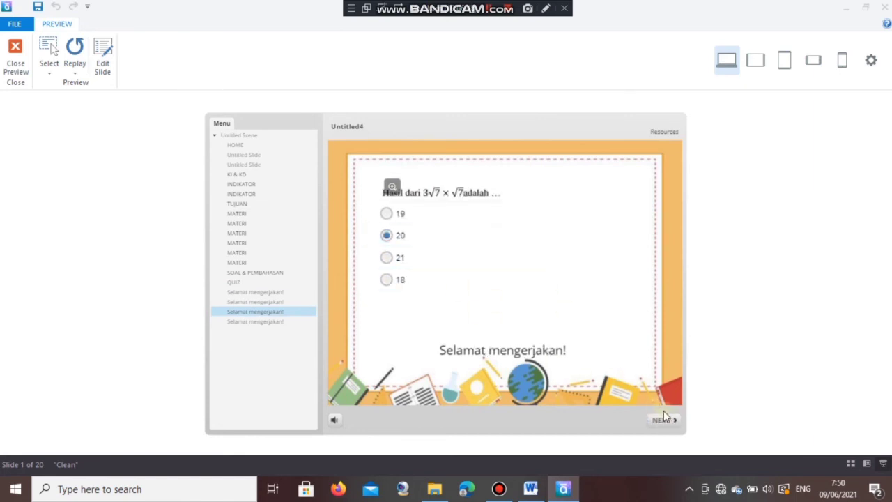
pyautogui.click(664, 420)
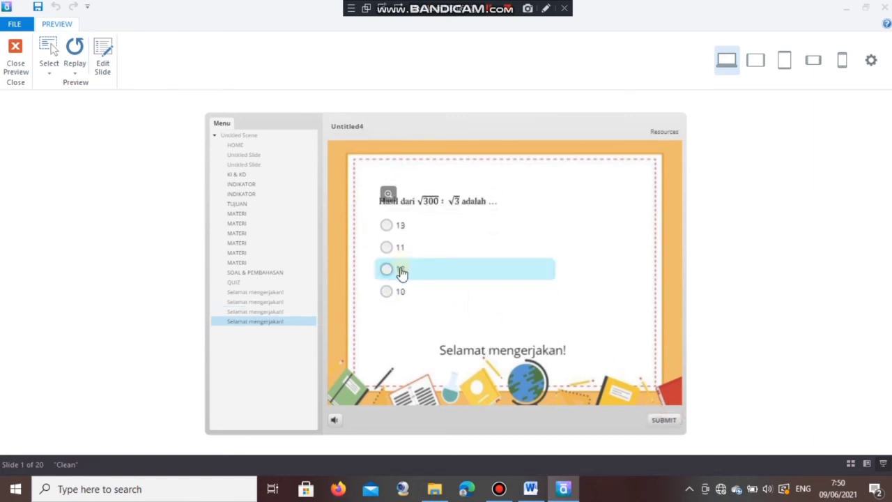
pyautogui.click(388, 291)
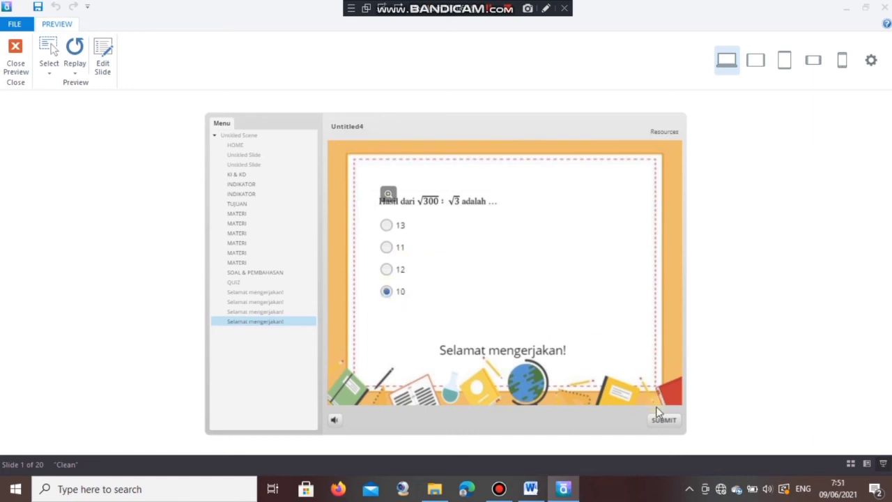
pyautogui.click(658, 419)
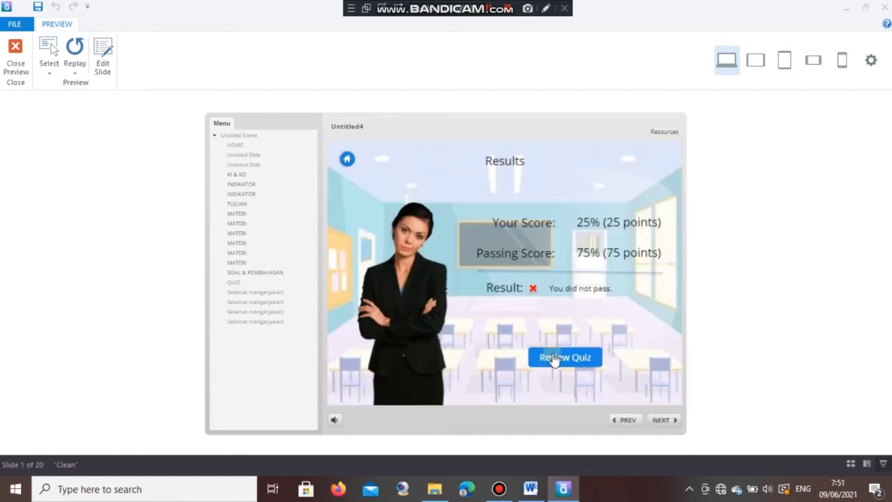
# Review the second attempt's answers through to the failing results slide, and go back to HOME with its marker
pyautogui.click(554, 357)
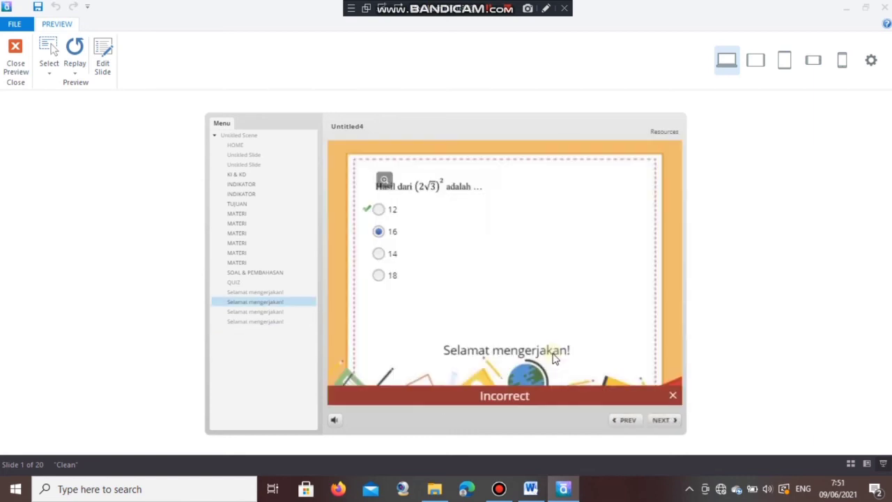
pyautogui.click(659, 420)
pyautogui.click(660, 421)
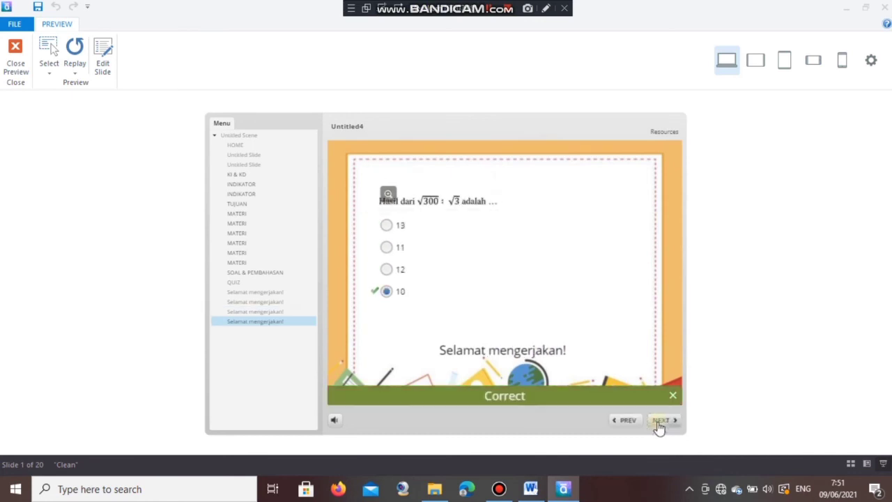
pyautogui.click(659, 421)
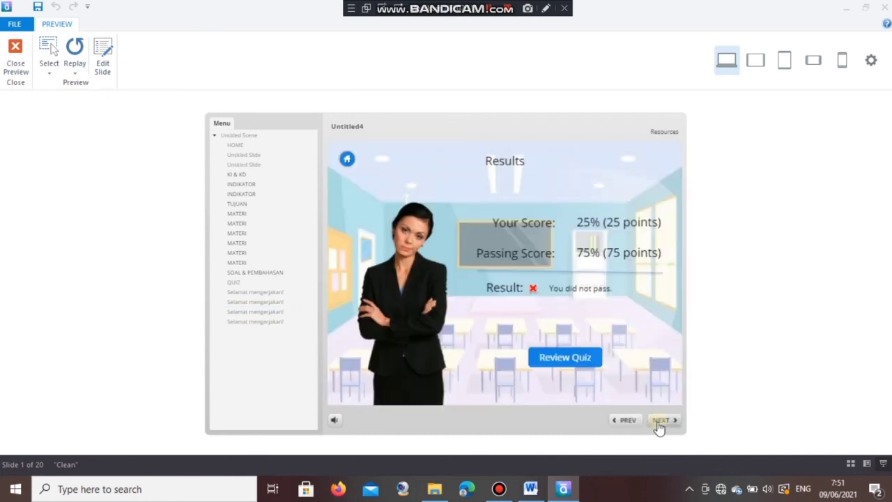
pyautogui.click(348, 160)
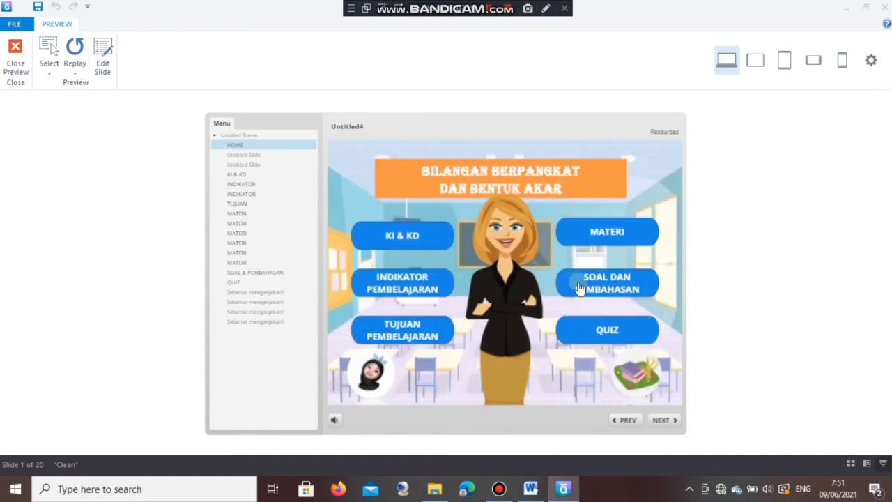
# Open the MATERI section from the previewed home menu to check its first slide
pyautogui.click(595, 226)
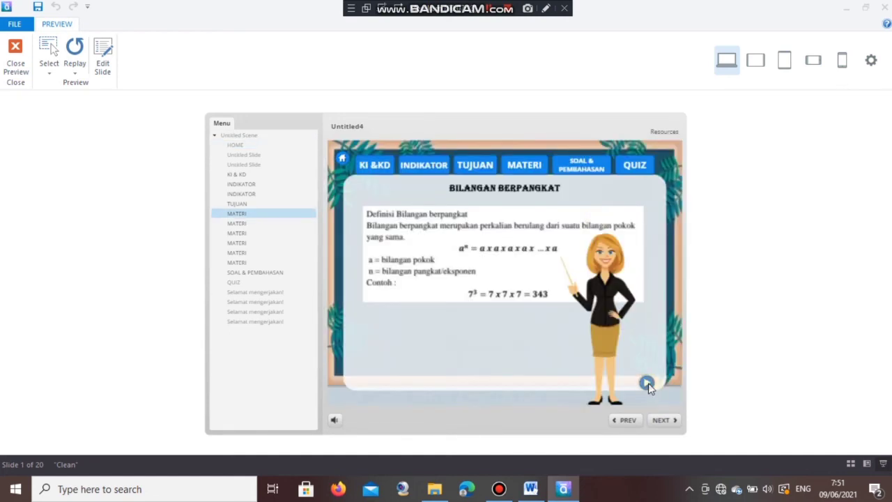